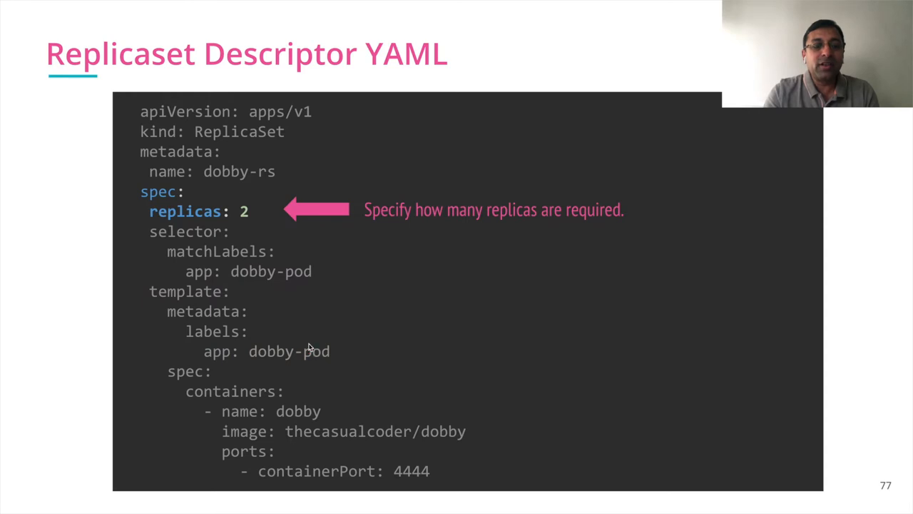
Mark 'replicas: 2' with the pen and advance to the plain ReplicaSet YAML slide
{"action": "left_click_drag", "start_coordinate": [308, 313], "coordinate": [294, 239]}
{"action": "left_click_drag", "start_coordinate": [257, 212], "coordinate": [246, 207]}
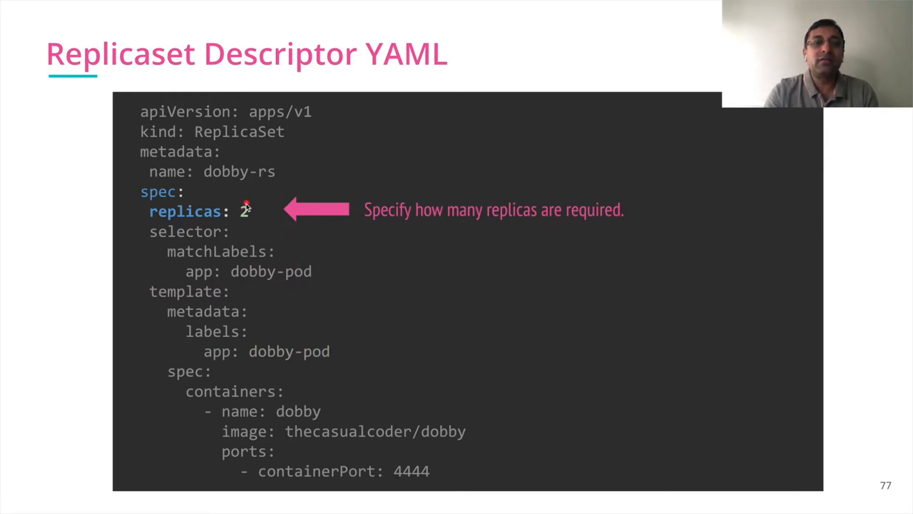
{"action": "key", "text": "Right"}
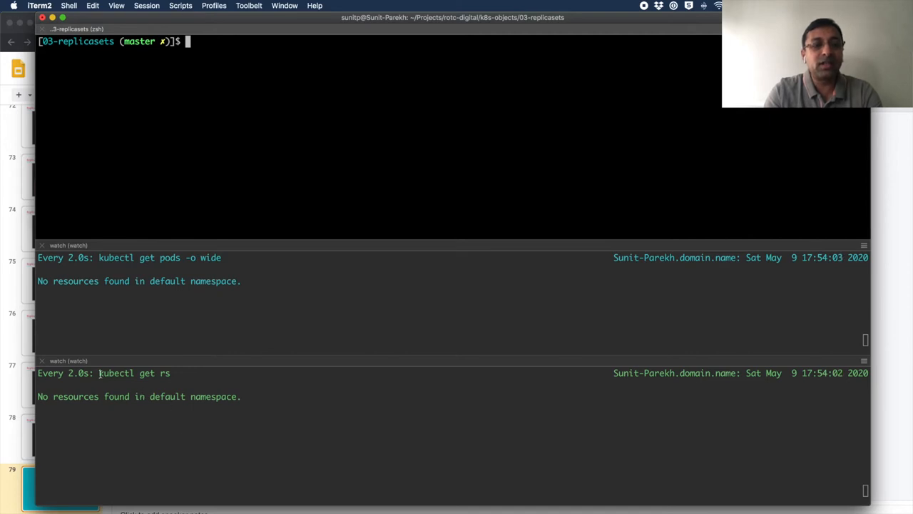
{"action": "type", "text": "kubectl get "}
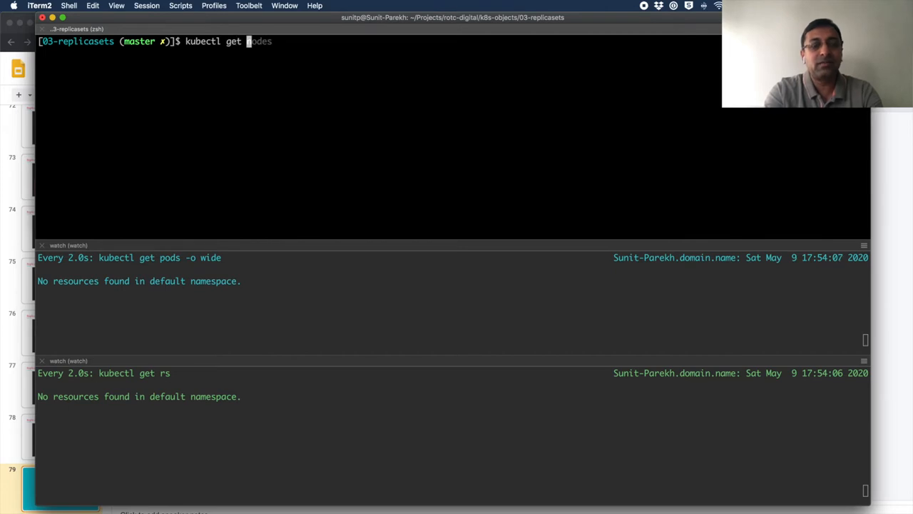
{"action": "type", "text": "replicaset"}
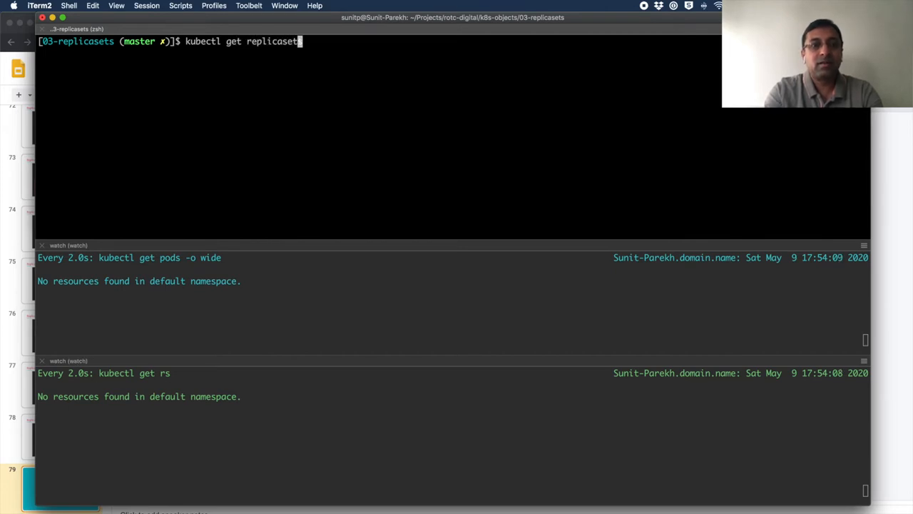
{"action": "type", "text": "s"}
Run 'kubectl get replicasets' and 'kubectl get rs', both returning nothing, then switch to VS Code
{"action": "key", "text": "Return"}
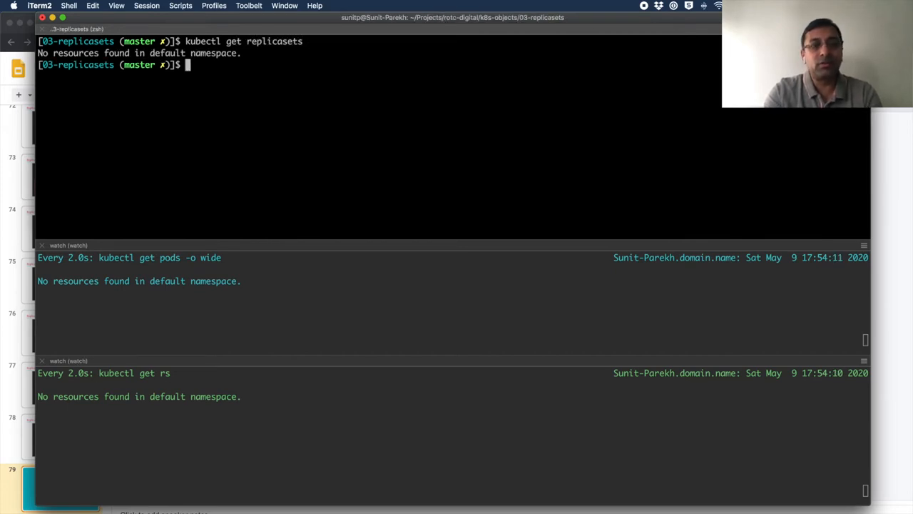
{"action": "key", "text": "Up"}
{"action": "key", "text": "BackSpace"}
{"action": "key", "text": "BackSpace"}
{"action": "key", "text": "BackSpace"}
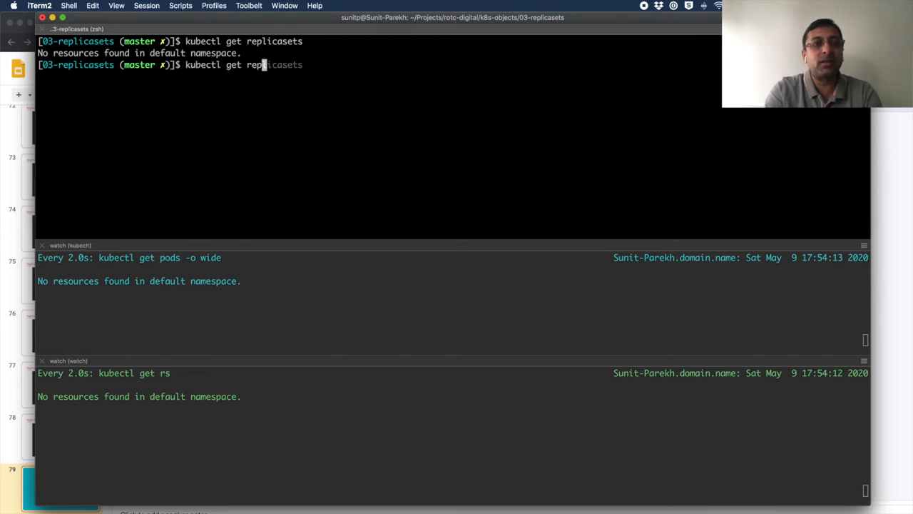
{"action": "key", "text": "BackSpace"}
{"action": "key", "text": "BackSpace"}
{"action": "key", "text": "BackSpace"}
{"action": "type", "text": "rs"}
{"action": "key", "text": "Return"}
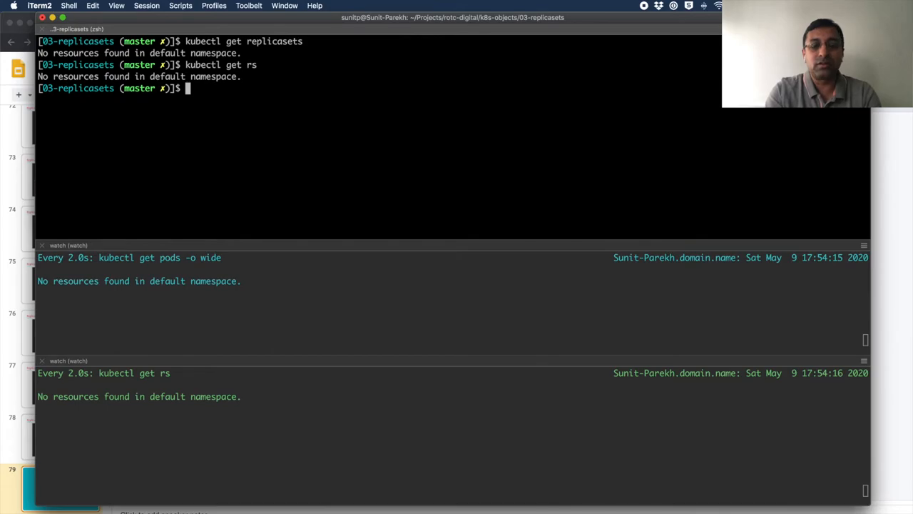
{"action": "key", "text": "super+Tab"}
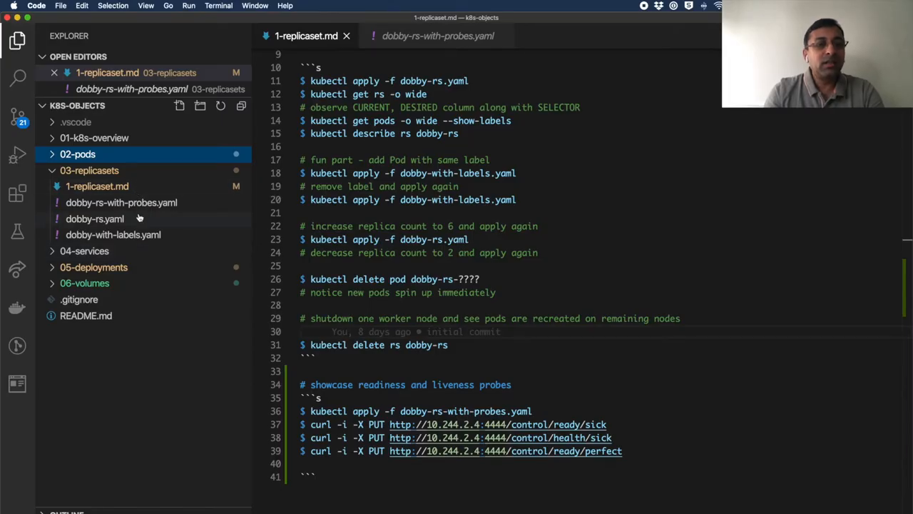
In dobby-rs.yaml highlight kind: ReplicaSet, replicas: 2 and the selector label dobby-pod
{"action": "left_click", "coordinate": [135, 218]}
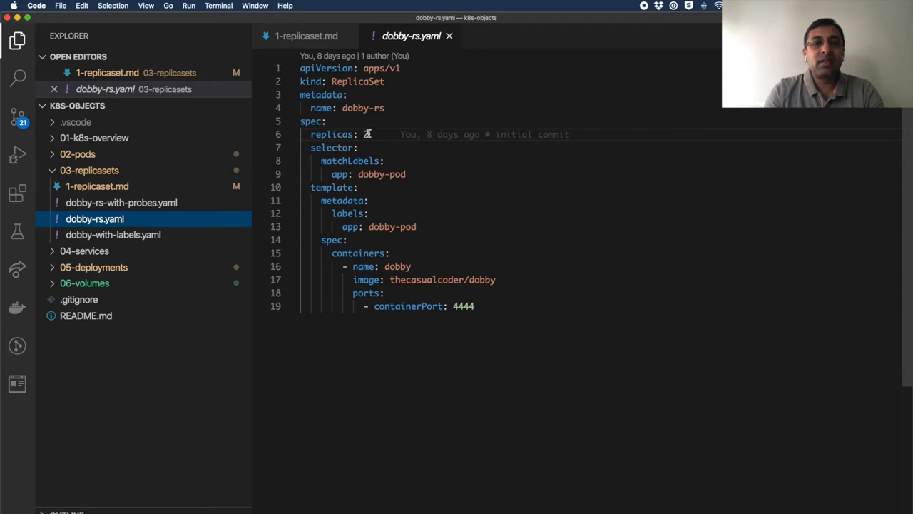
{"action": "left_click_drag", "start_coordinate": [301, 82], "coordinate": [387, 81]}
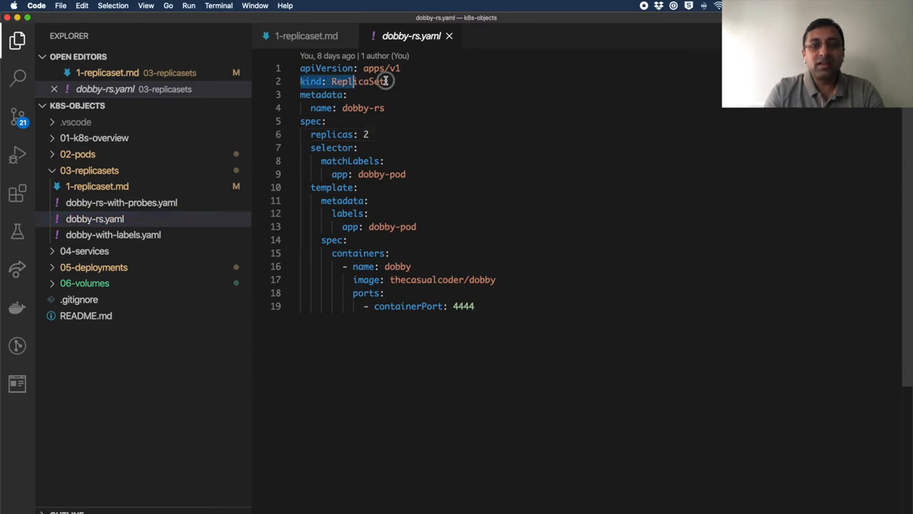
{"action": "left_click", "coordinate": [316, 135]}
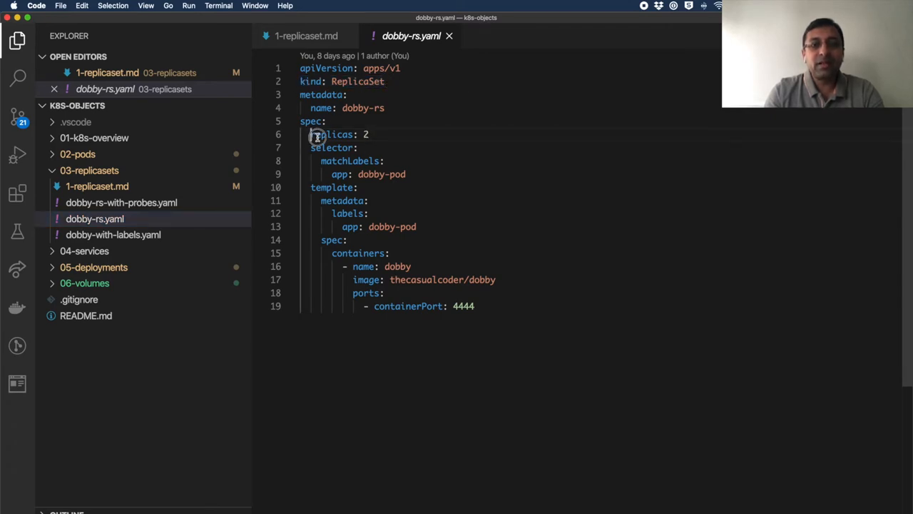
{"action": "left_click_drag", "start_coordinate": [311, 134], "coordinate": [371, 134]}
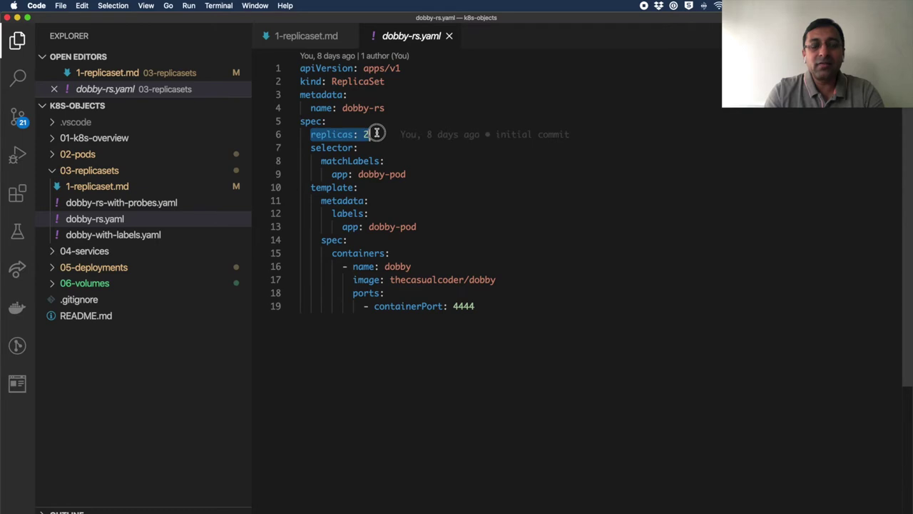
{"action": "left_click", "coordinate": [312, 148]}
{"action": "left_click", "coordinate": [357, 174]}
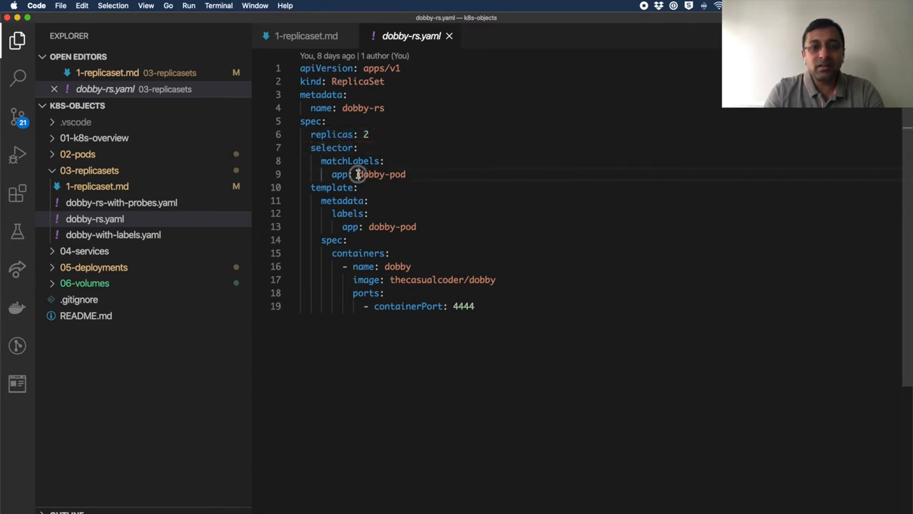
{"action": "left_click_drag", "start_coordinate": [356, 174], "coordinate": [406, 174]}
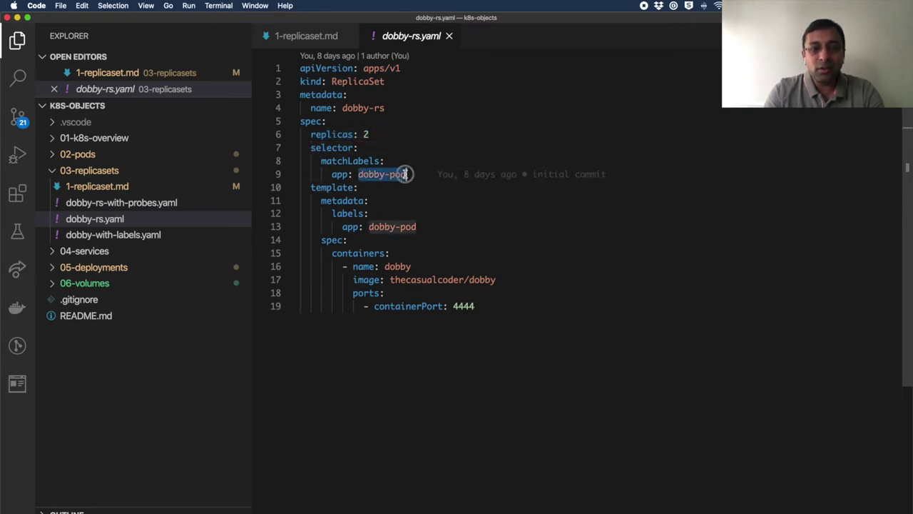
Highlight the template section and its label app: dobby-pod, then return to iTerm2
{"action": "left_click", "coordinate": [369, 227]}
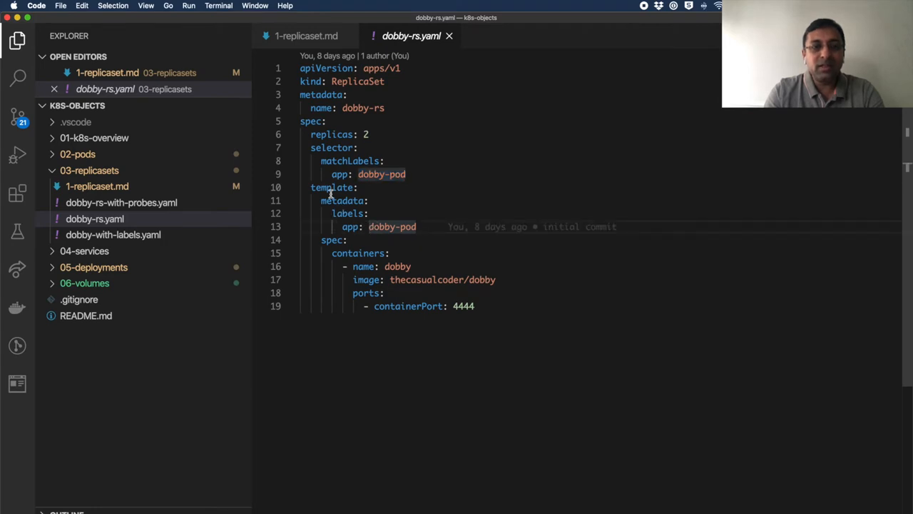
{"action": "left_click_drag", "start_coordinate": [311, 187], "coordinate": [354, 187]}
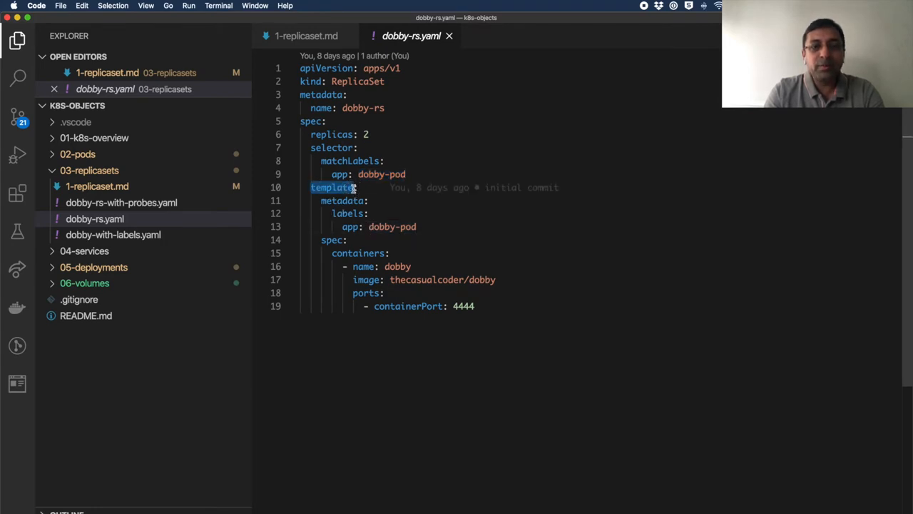
{"action": "left_click_drag", "start_coordinate": [342, 227], "coordinate": [417, 226]}
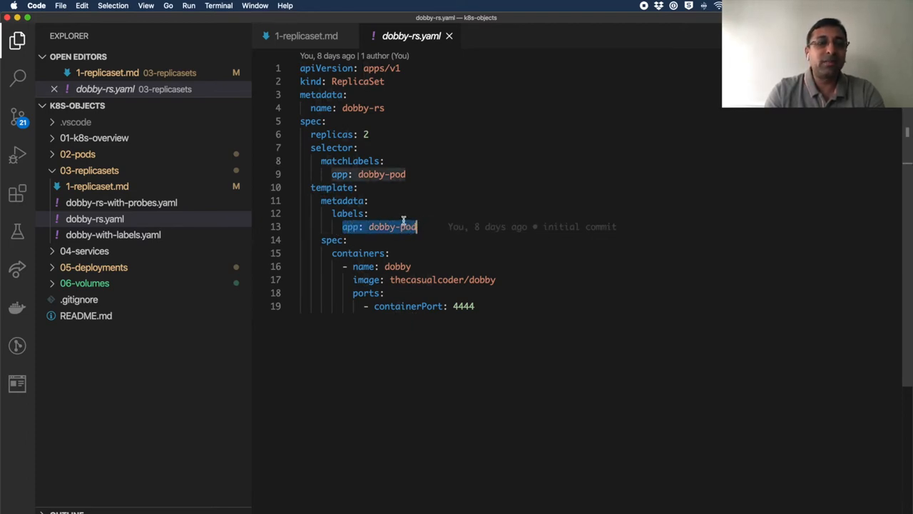
{"action": "key", "text": "super+Tab"}
{"action": "type", "text": "kubect"}
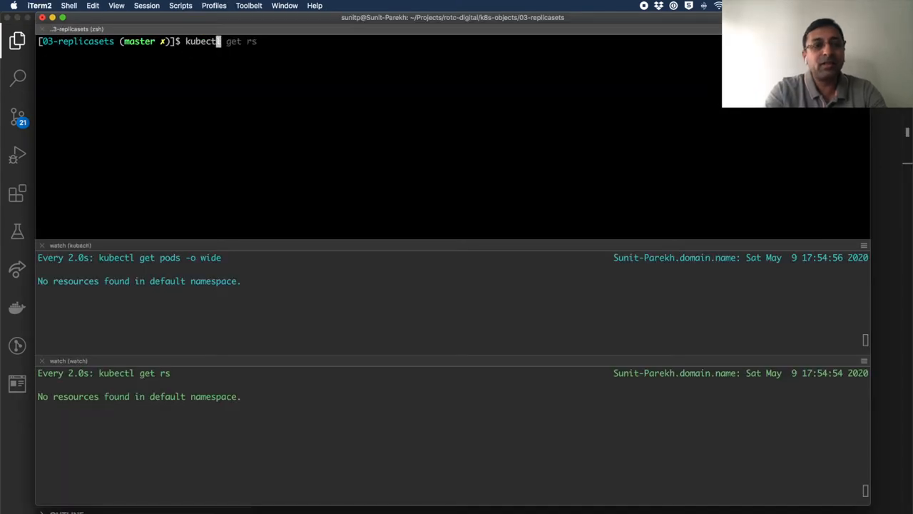
{"action": "type", "text": "l ap"}
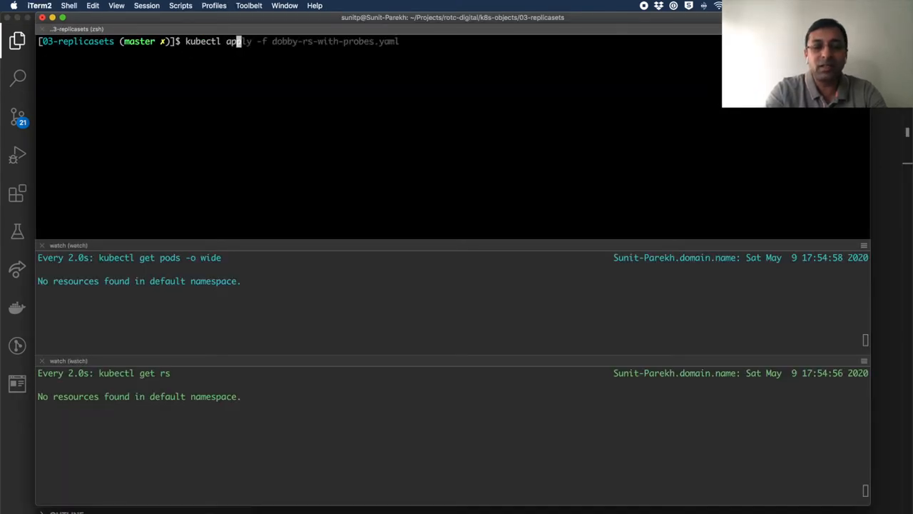
{"action": "type", "text": "ply -f dobby-rs.yaml"}
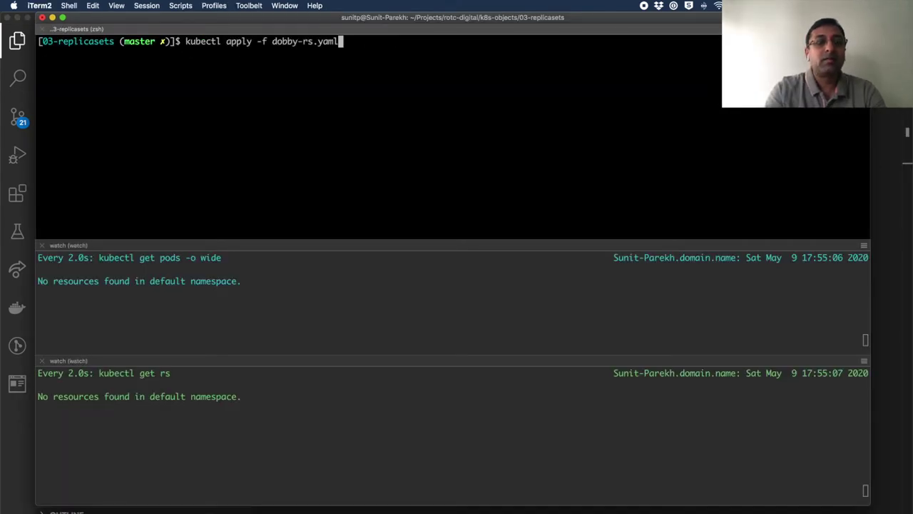
Apply dobby-rs.yaml to create the ReplicaSet, then change replicas to 6 in VS Code and save
{"action": "key", "text": "Return"}
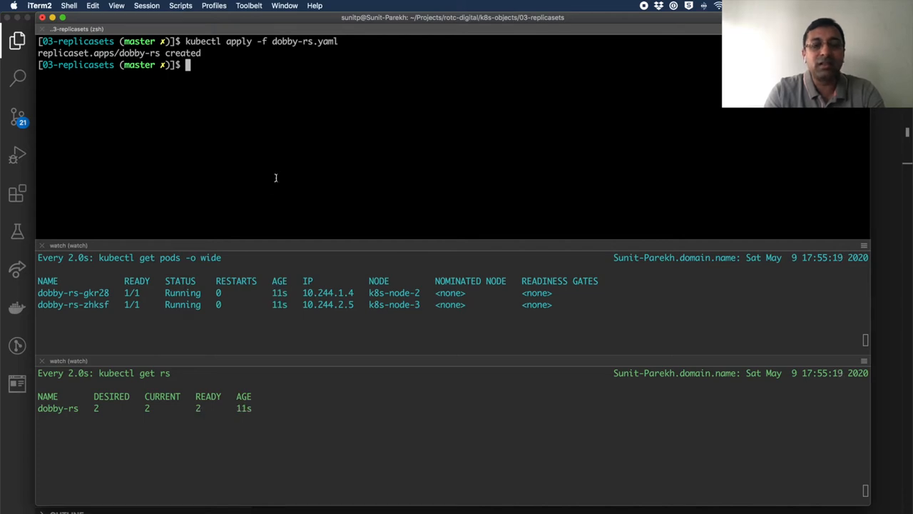
{"action": "key", "text": "super+Tab"}
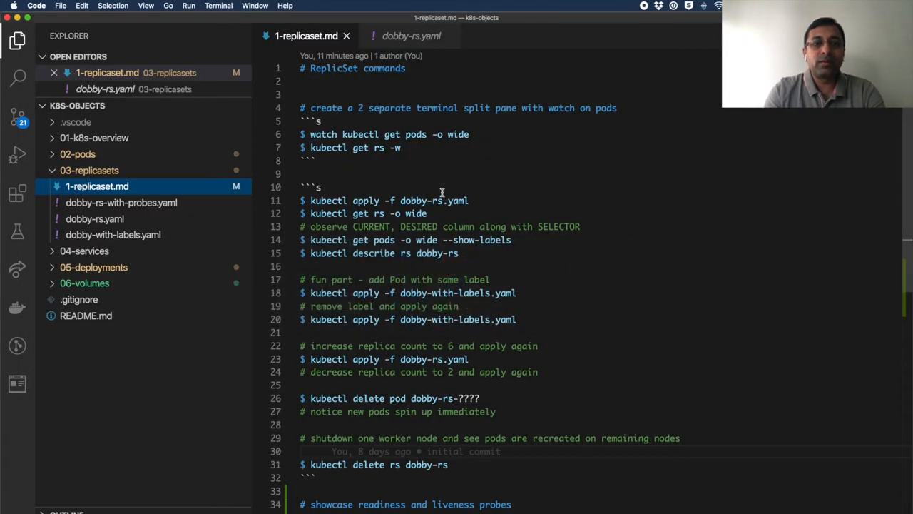
{"action": "left_click", "coordinate": [121, 219]}
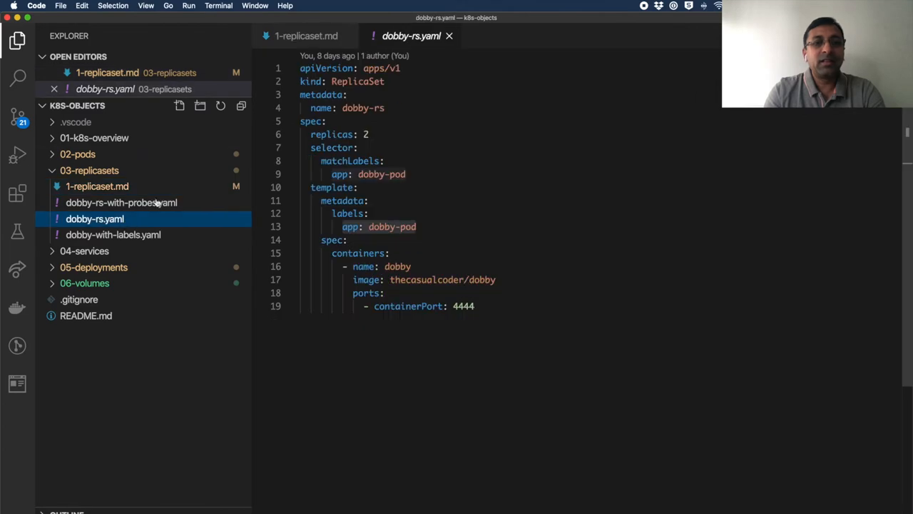
{"action": "left_click", "coordinate": [372, 134]}
{"action": "key", "text": "BackSpace"}
{"action": "type", "text": "6"}
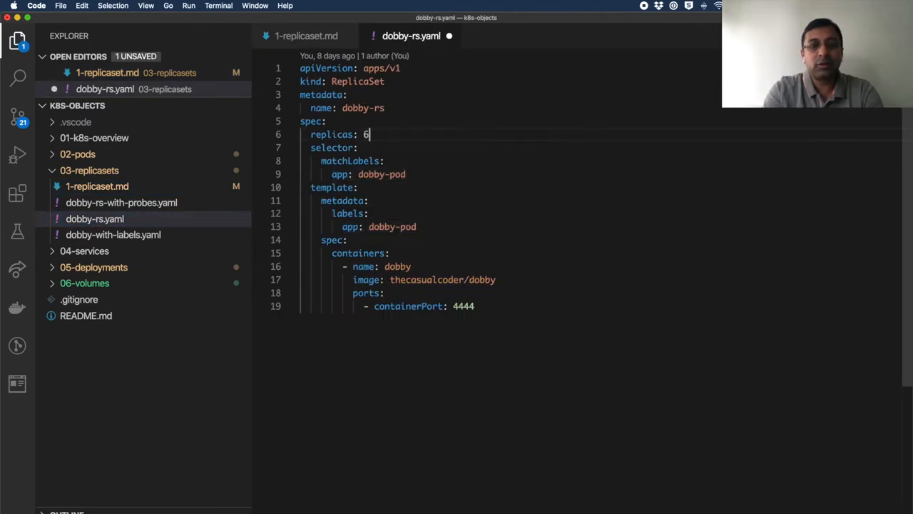
{"action": "key", "text": "super+s"}
Reapply dobby-rs.yaml in iTerm2 so the ReplicaSet scales to six pods, enlarging the pod watch
{"action": "key", "text": "super+Tab"}
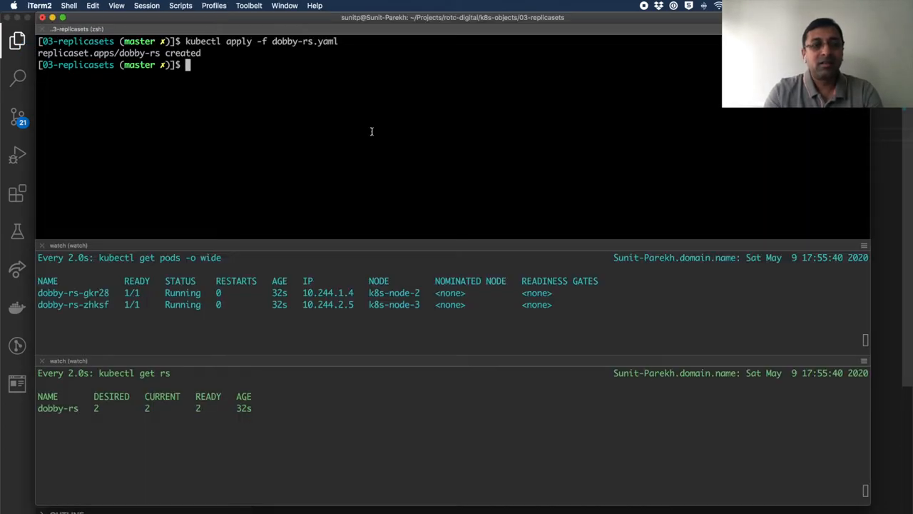
{"action": "key", "text": "Up"}
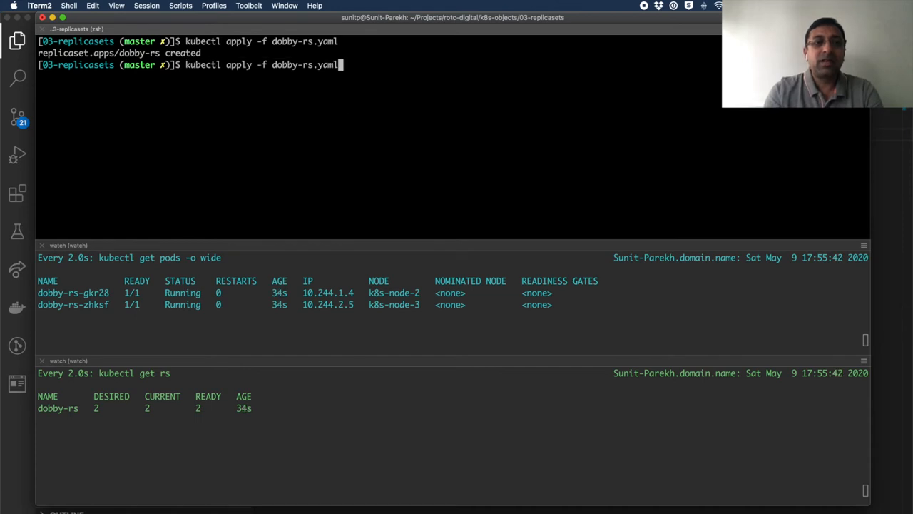
{"action": "key", "text": "Return"}
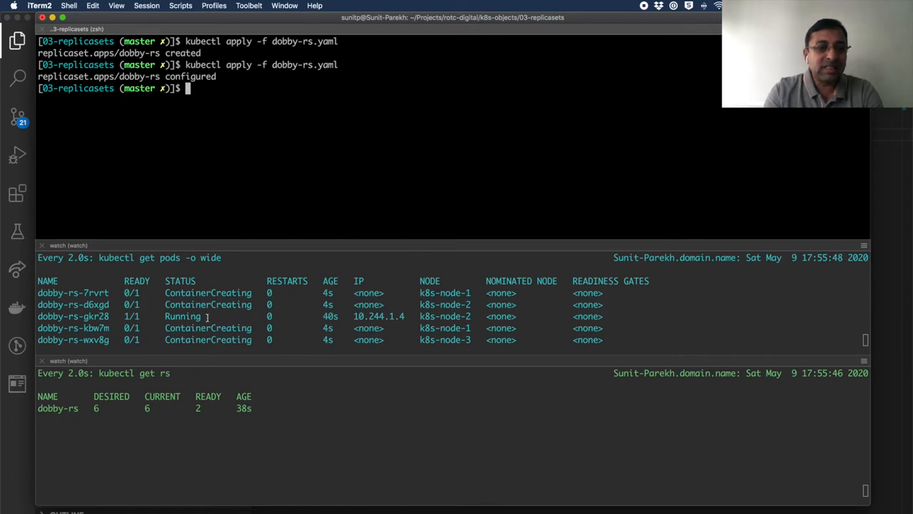
{"action": "left_click_drag", "start_coordinate": [233, 240], "coordinate": [233, 228]}
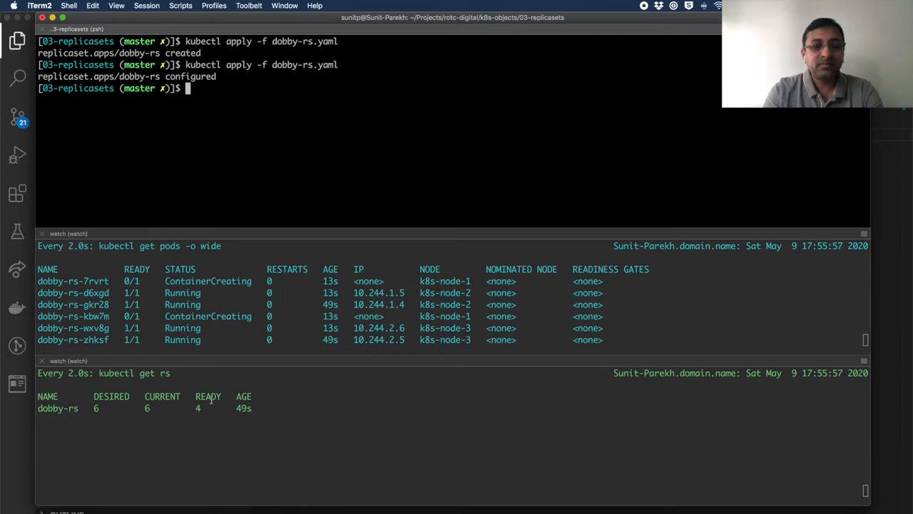
Highlight pods dobby-rs-kbw7m and dobby-rs-7rvrt still being created until 6 of 6 are ready
{"action": "triple_click", "coordinate": [438, 320]}
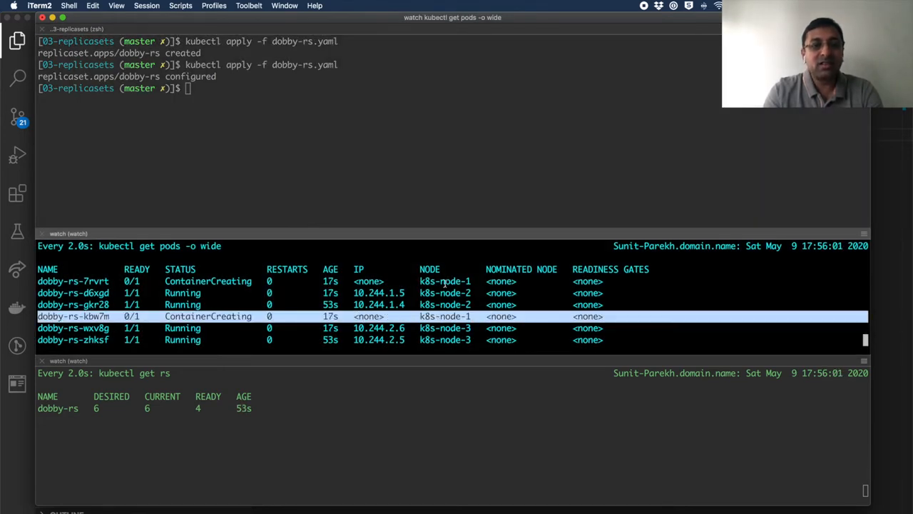
{"action": "triple_click", "coordinate": [443, 282]}
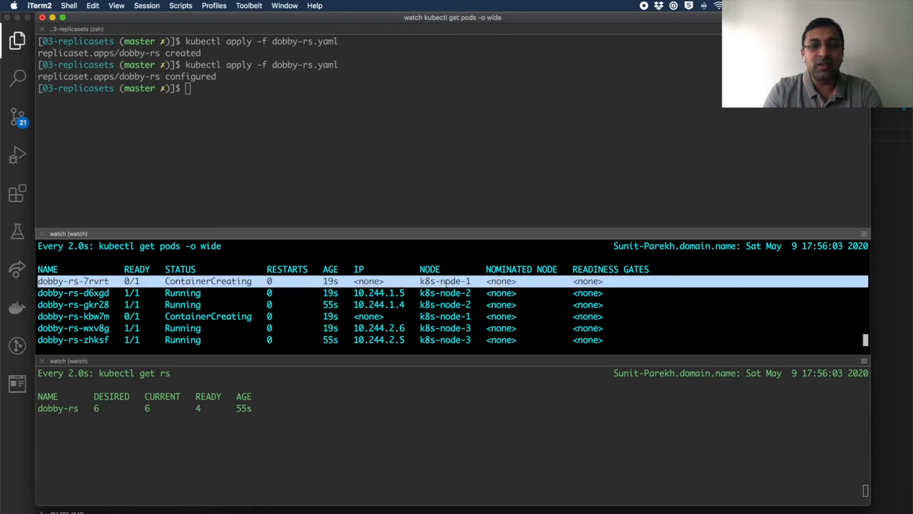
{"action": "left_click", "coordinate": [447, 333]}
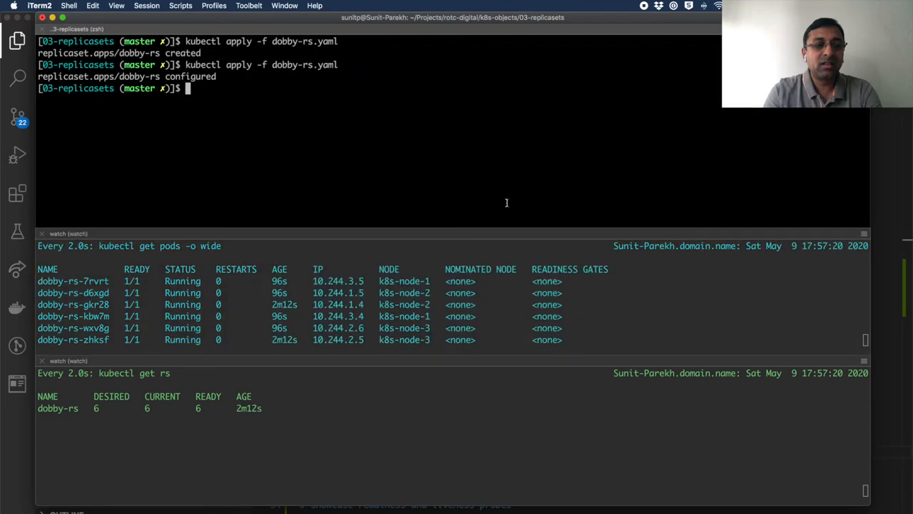
{"action": "type", "text": "k"}
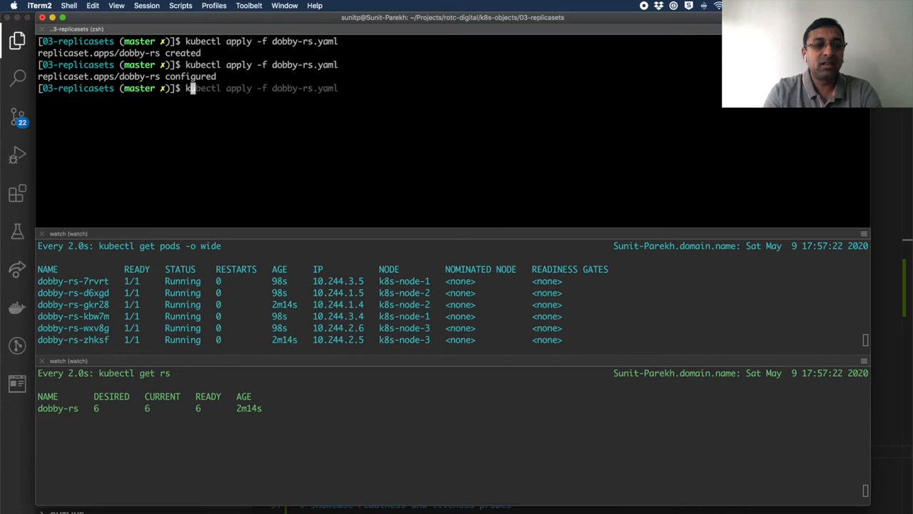
{"action": "type", "text": "ubectl describe rs dobby-rs"}
Describe rs dobby-rs, then list pods with --show-labels and mark the app=dobby-pod label
{"action": "key", "text": "Return"}
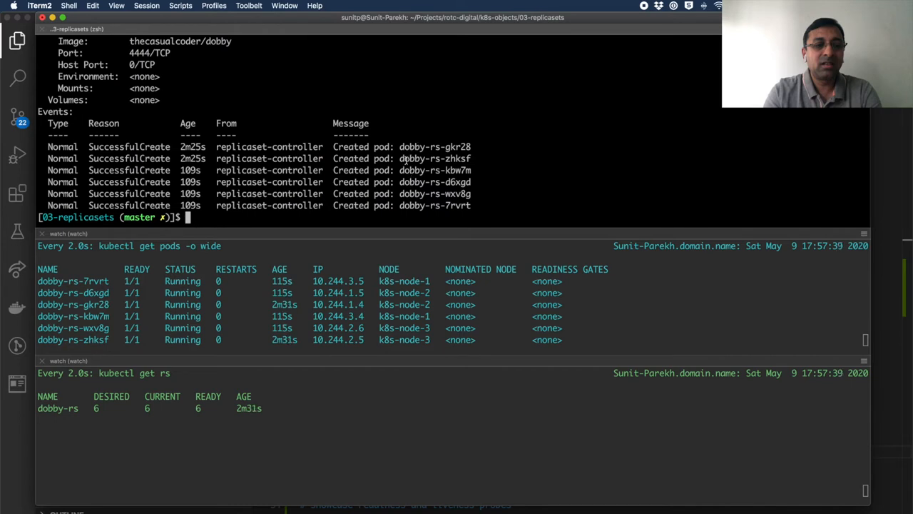
{"action": "scroll", "coordinate": [405, 159], "scroll_direction": "up", "scroll_amount": 5}
{"action": "scroll", "coordinate": [406, 160], "scroll_direction": "up", "scroll_amount": 5}
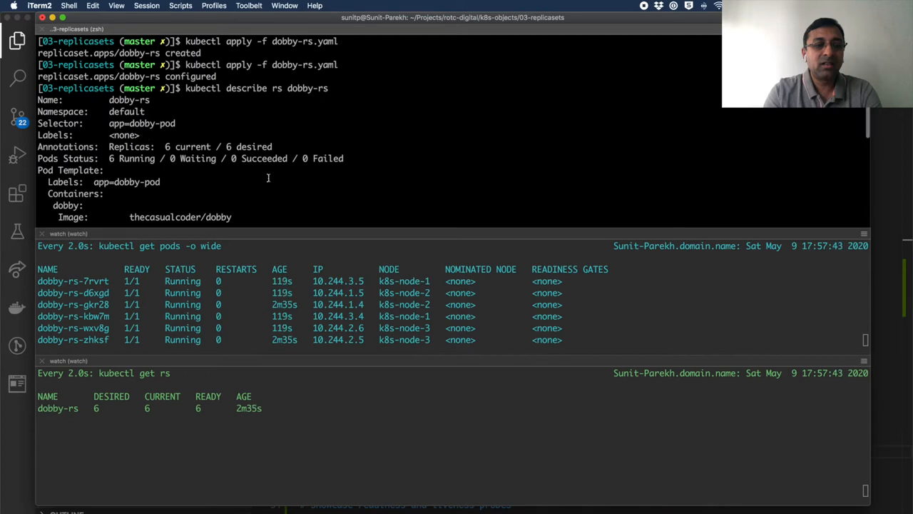
{"action": "scroll", "coordinate": [268, 174], "scroll_direction": "down", "scroll_amount": 10}
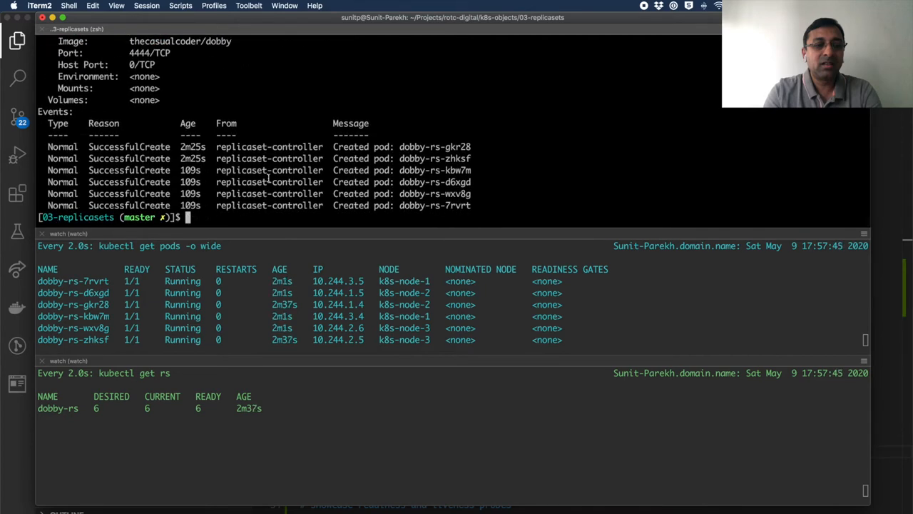
{"action": "key", "text": "ctrl+l"}
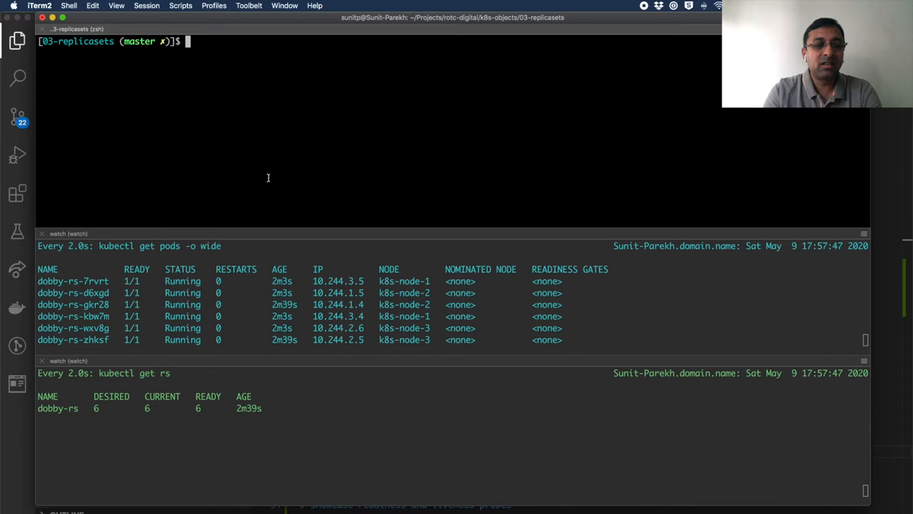
{"action": "type", "text": "kubectl "}
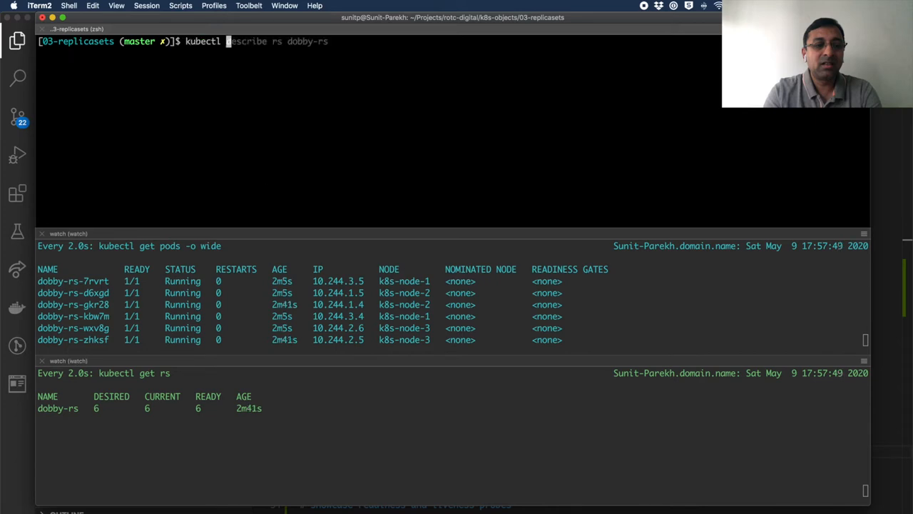
{"action": "type", "text": "get pods "}
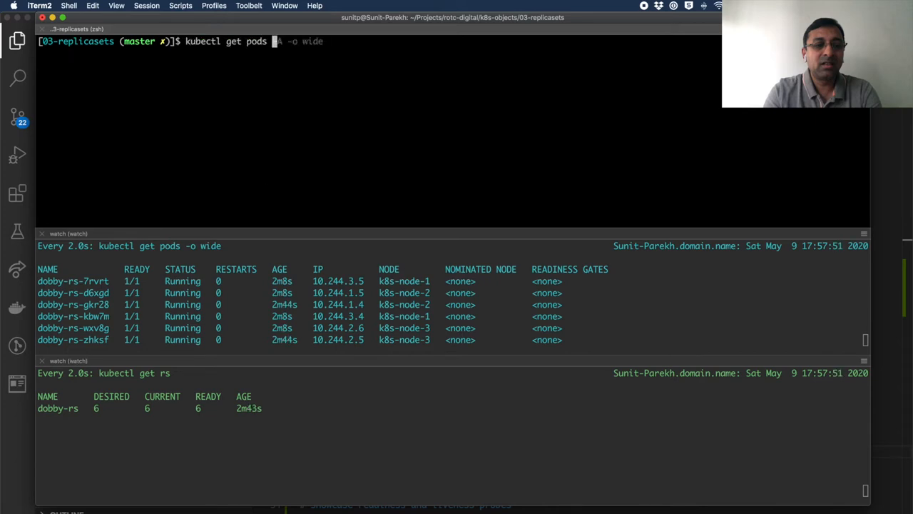
{"action": "type", "text": "--show-labels"}
{"action": "key", "text": "Return"}
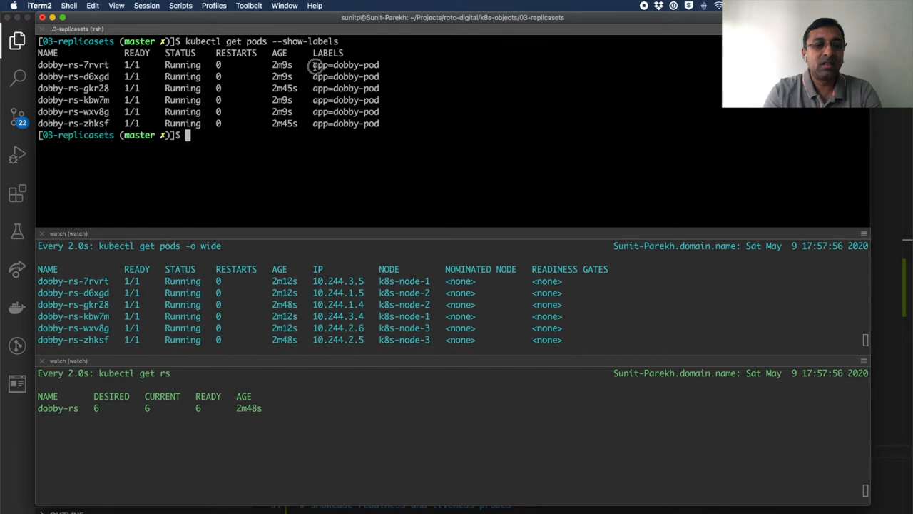
{"action": "left_click_drag", "start_coordinate": [313, 65], "coordinate": [381, 64]}
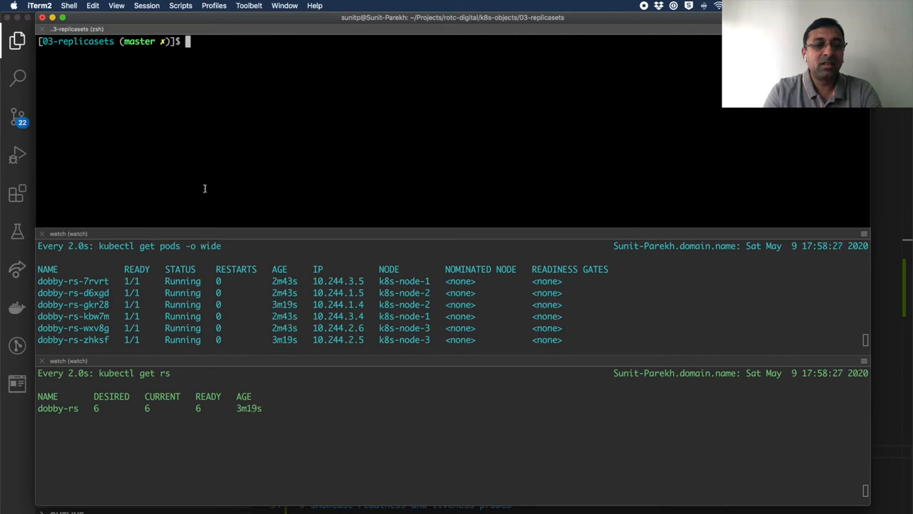
Delete pod dobby-rs-7rvrt using its name copied from the watch pane
{"action": "double_click", "coordinate": [96, 281]}
{"action": "key", "text": "super+c"}
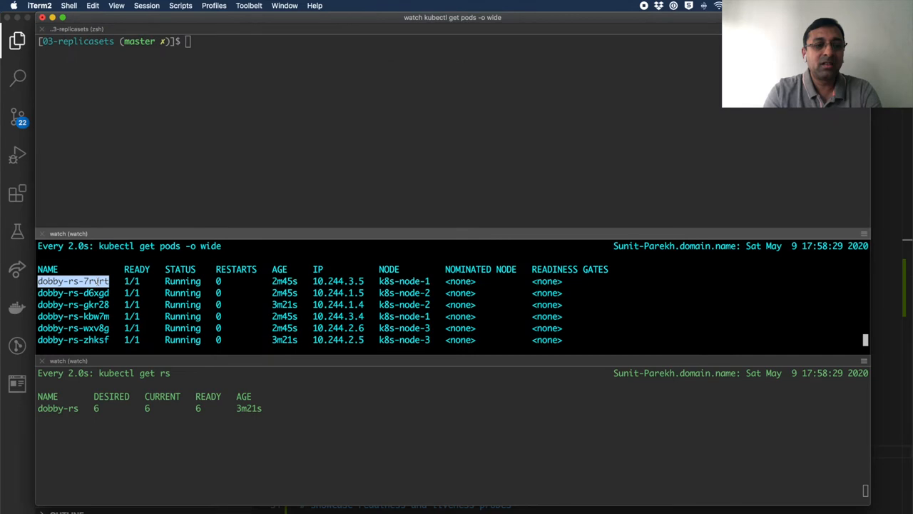
{"action": "left_click", "coordinate": [235, 82]}
{"action": "type", "text": "ku"}
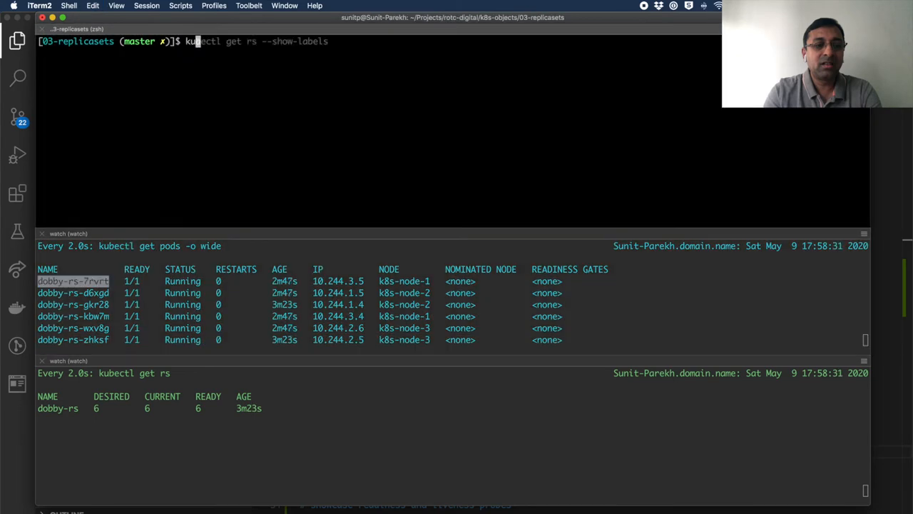
{"action": "type", "text": "bectl dele"}
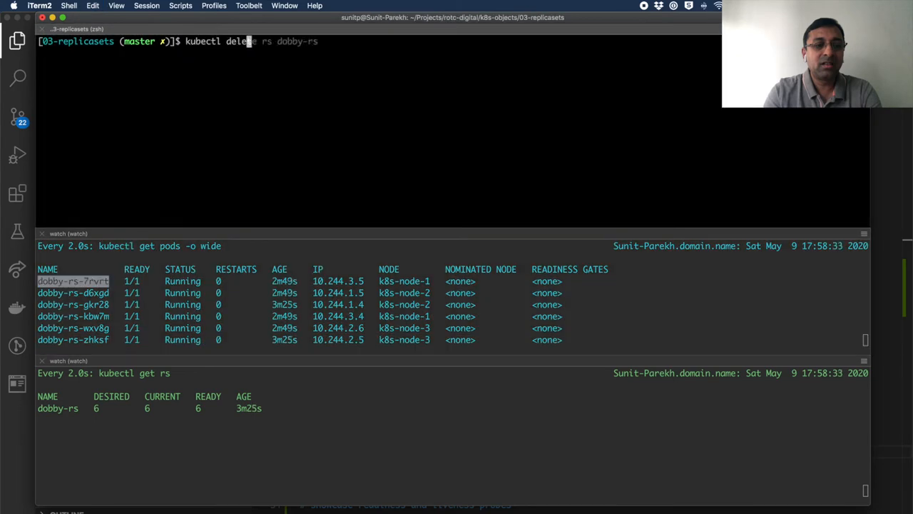
{"action": "type", "text": "te pod"}
{"action": "key", "text": "super+v"}
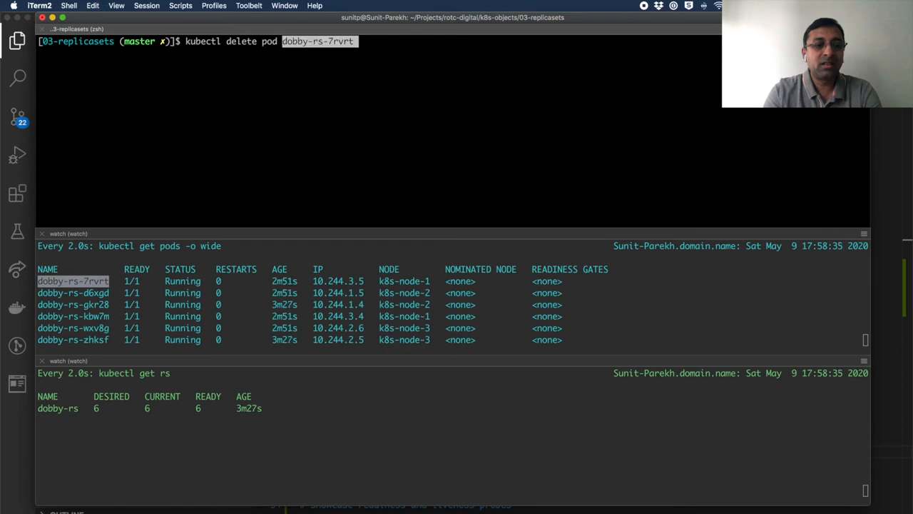
{"action": "key", "text": "Return"}
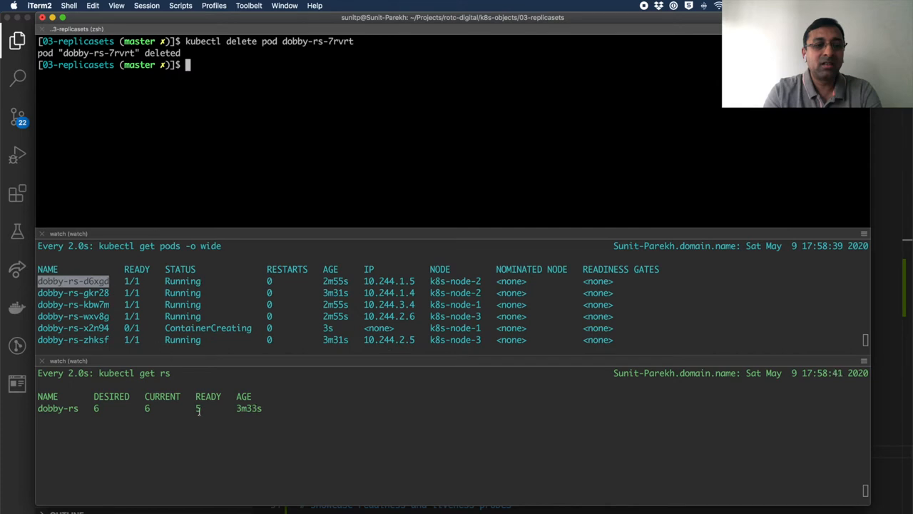
Point out replacement pod dobby-rs-x2n94 being created, then switch to VS Code
{"action": "double_click", "coordinate": [194, 328]}
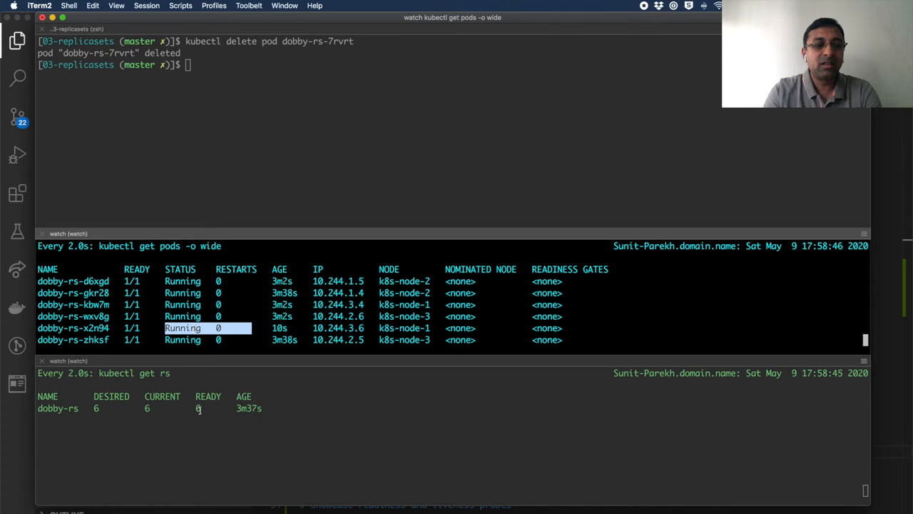
{"action": "left_click", "coordinate": [215, 142]}
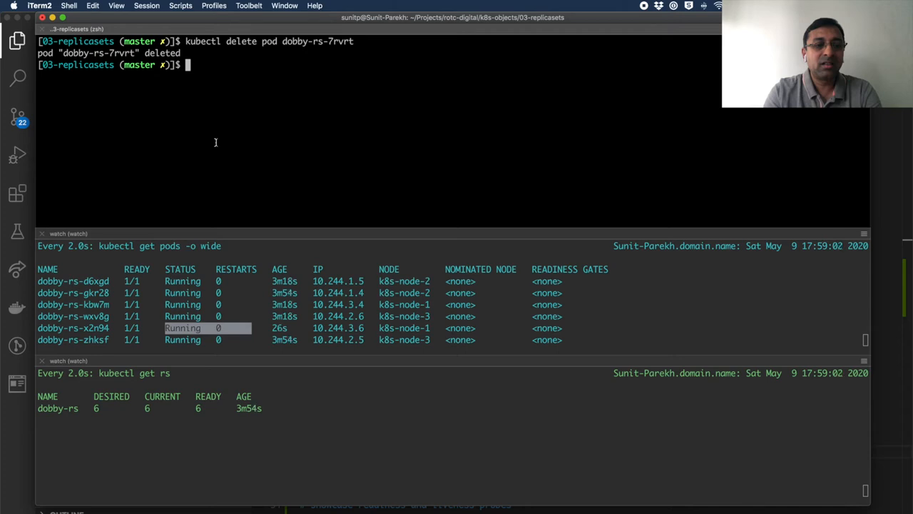
{"action": "key", "text": "super+Tab"}
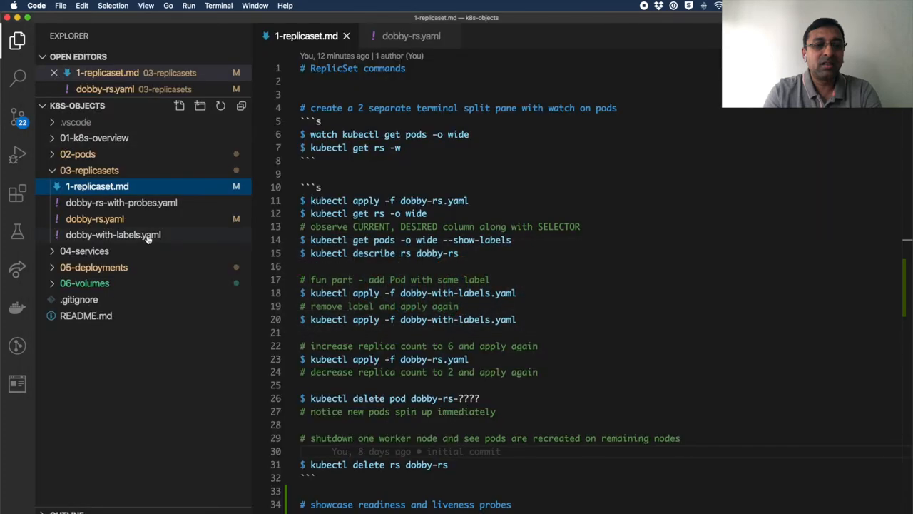
Mark the app: dobby-pod labels blocks in dobby-with-labels.yaml and in dobby-rs.yaml's template
{"action": "left_click", "coordinate": [146, 235]}
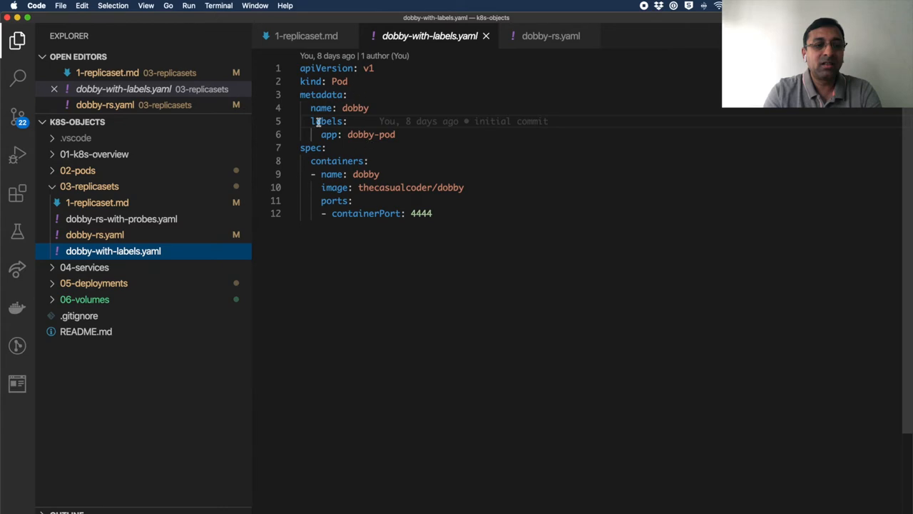
{"action": "left_click_drag", "start_coordinate": [310, 120], "coordinate": [396, 134]}
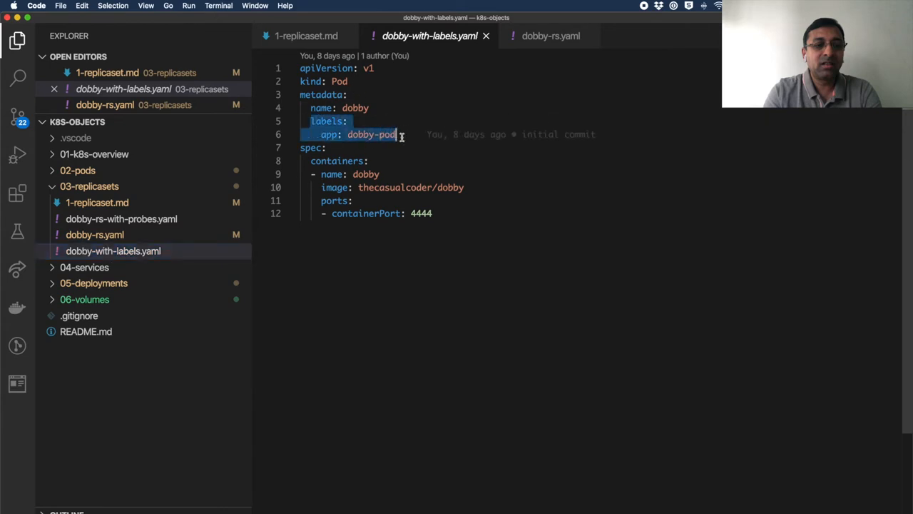
{"action": "left_click", "coordinate": [94, 235]}
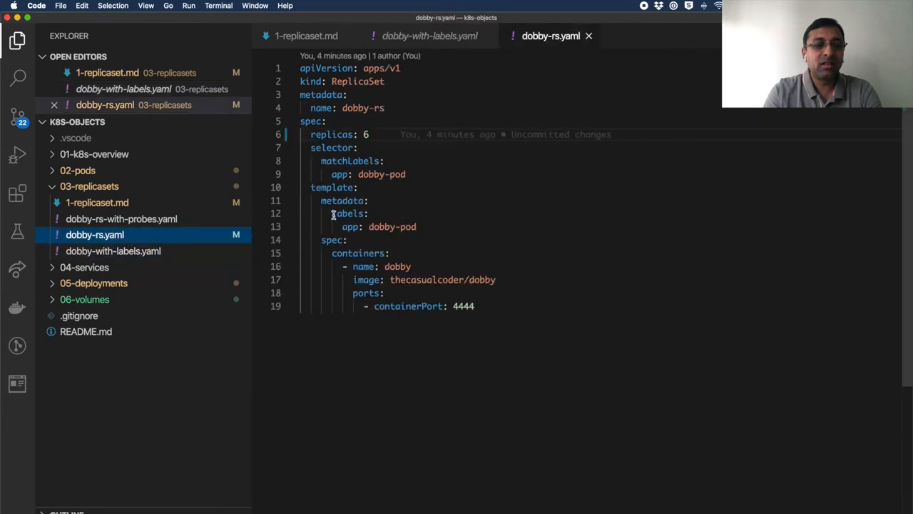
{"action": "left_click_drag", "start_coordinate": [331, 213], "coordinate": [420, 227]}
Apply dobby-with-labels.yaml three times, each standalone dobby pod being terminated by the ReplicaSet
{"action": "key", "text": "super+Tab"}
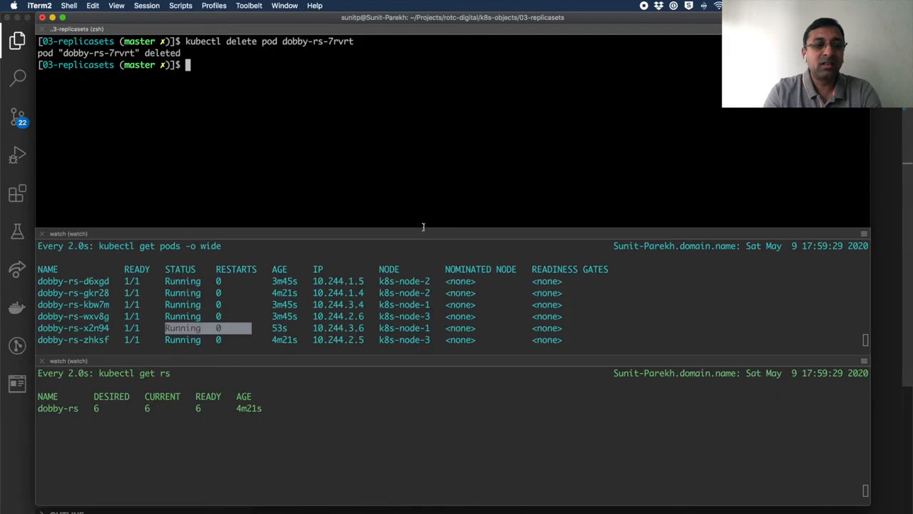
{"action": "type", "text": "kubec"}
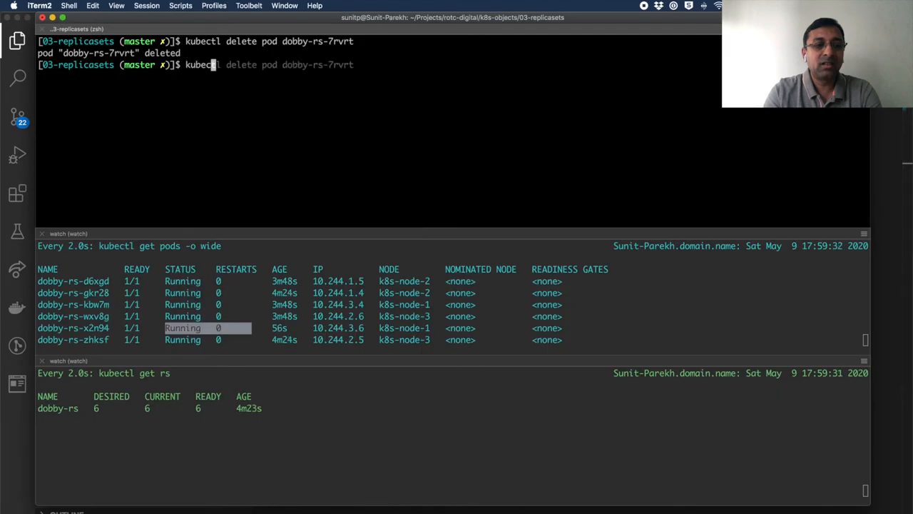
{"action": "type", "text": "tl apply "}
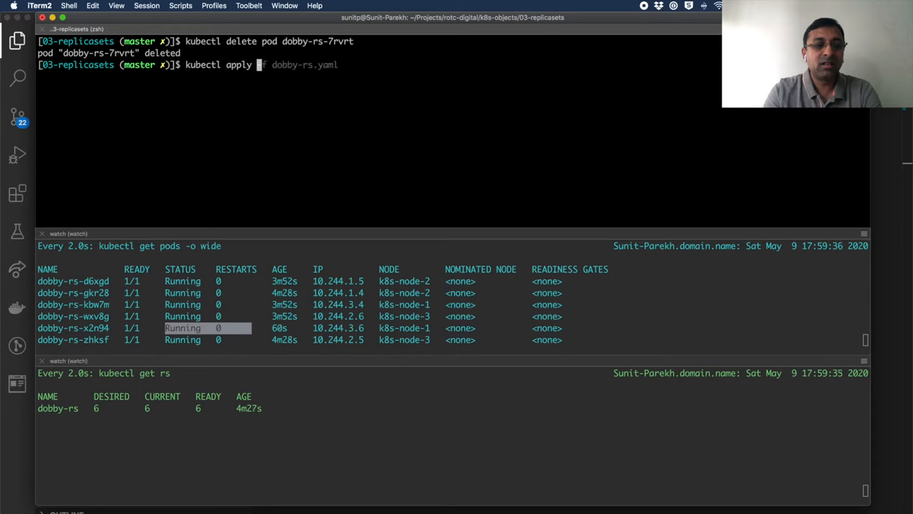
{"action": "type", "text": "-f "}
{"action": "type", "text": "dobby-"}
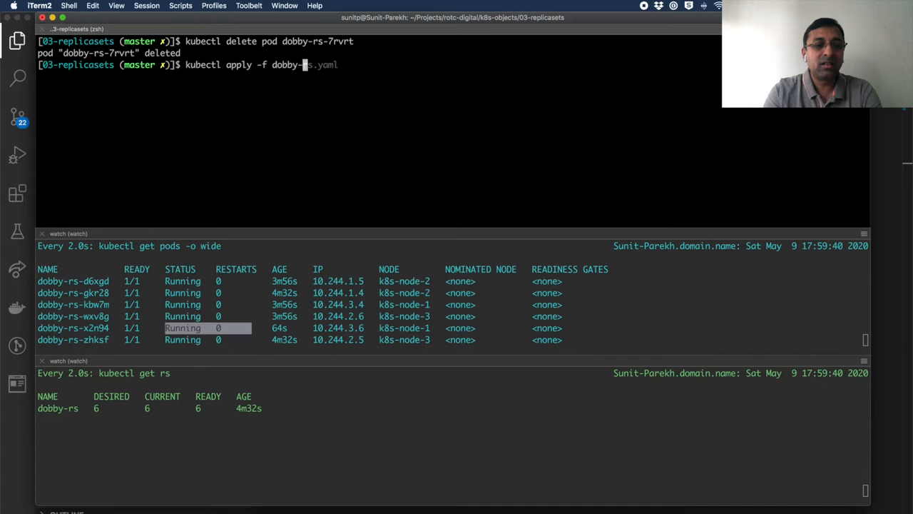
{"action": "type", "text": "w"}
{"action": "key", "text": "Tab"}
{"action": "key", "text": "Return"}
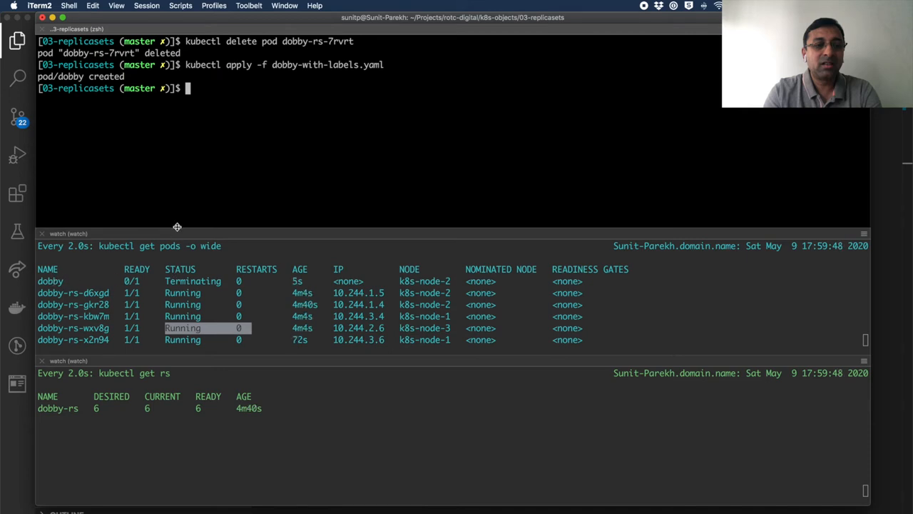
{"action": "left_click_drag", "start_coordinate": [176, 233], "coordinate": [176, 221]}
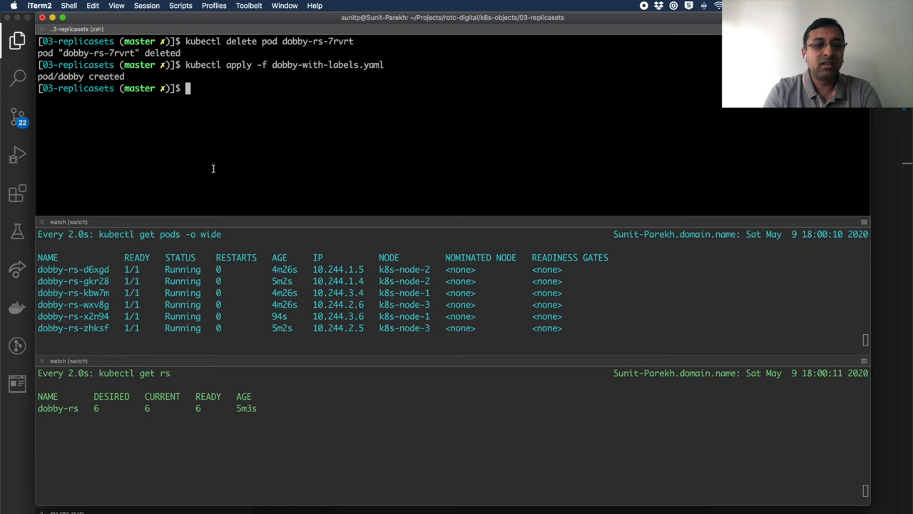
{"action": "key", "text": "Up"}
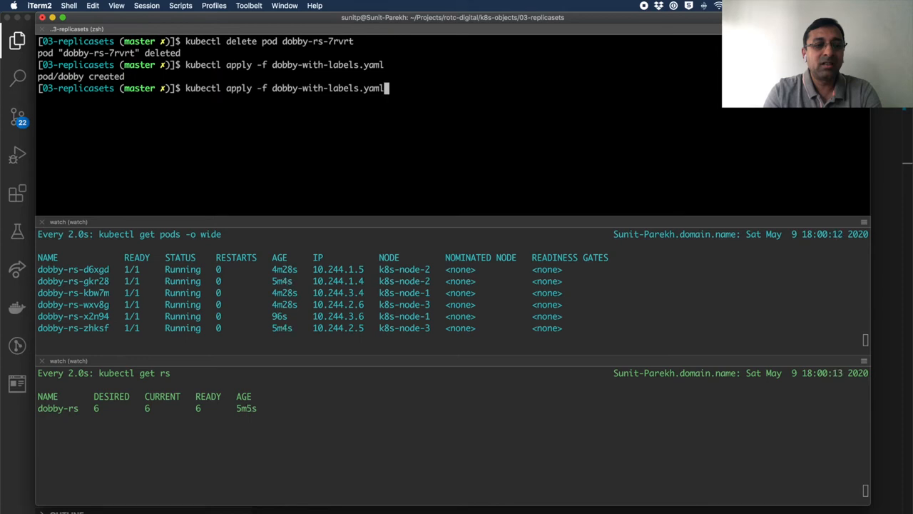
{"action": "key", "text": "Return"}
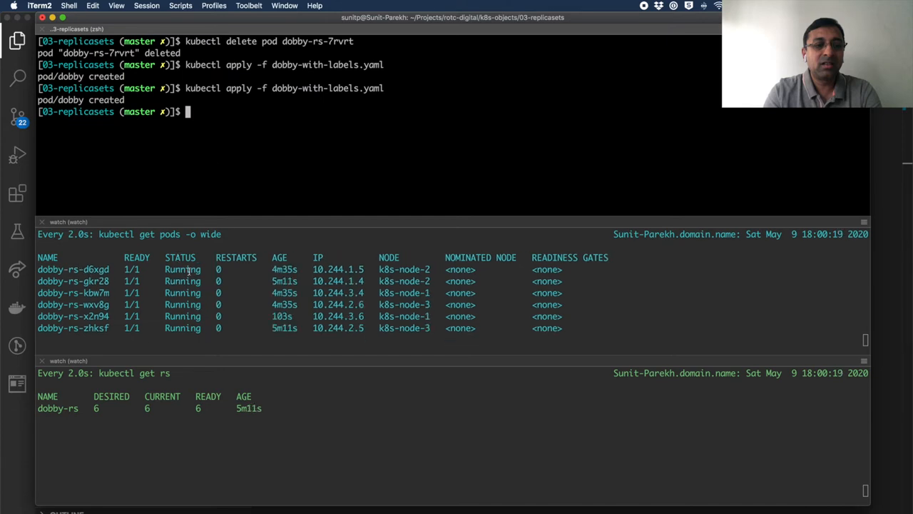
{"action": "key", "text": "Up"}
{"action": "key", "text": "Return"}
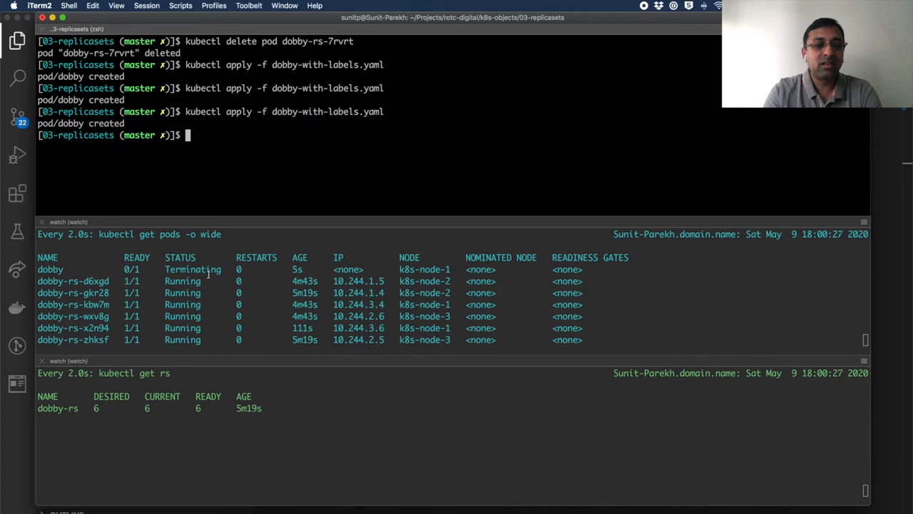
Change replicas back to 2 in dobby-rs.yaml, save, and return to iTerm2
{"action": "key", "text": "super+Tab"}
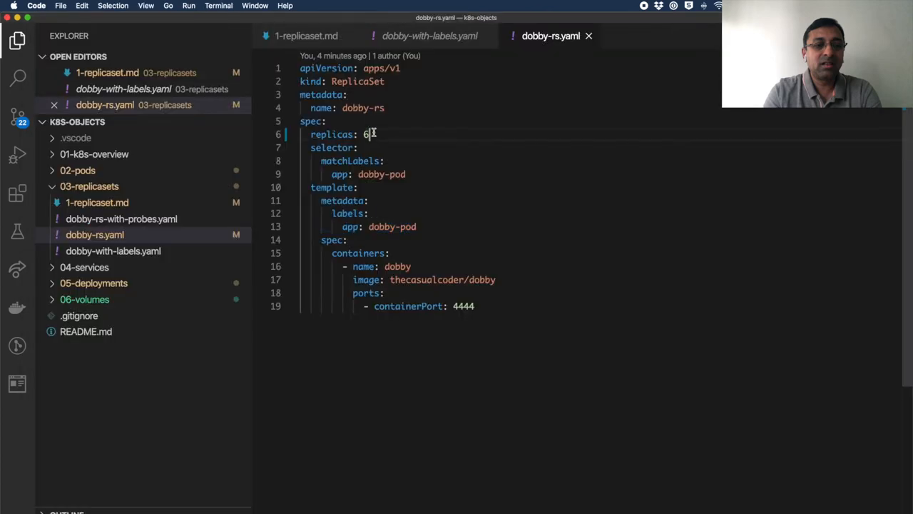
{"action": "left_click", "coordinate": [372, 133]}
{"action": "key", "text": "BackSpace"}
{"action": "type", "text": "2"}
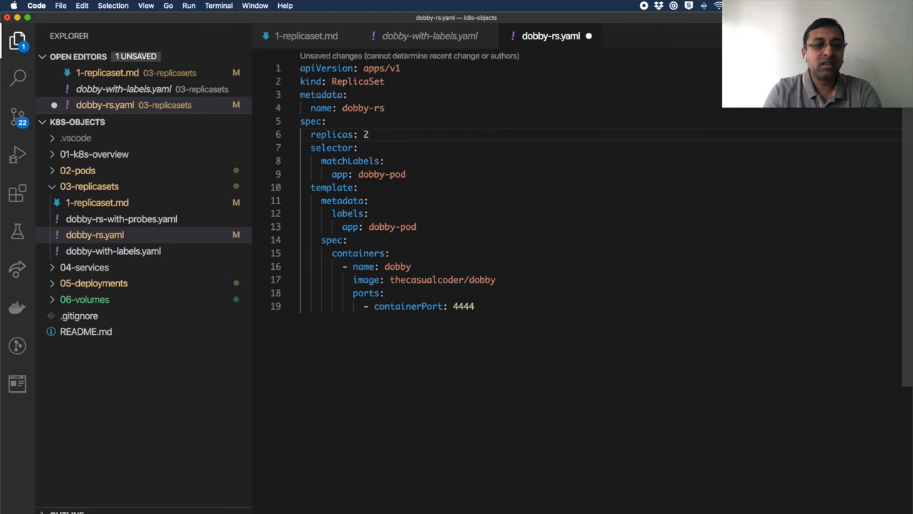
{"action": "key", "text": "super+s"}
{"action": "key", "text": "super+Tab"}
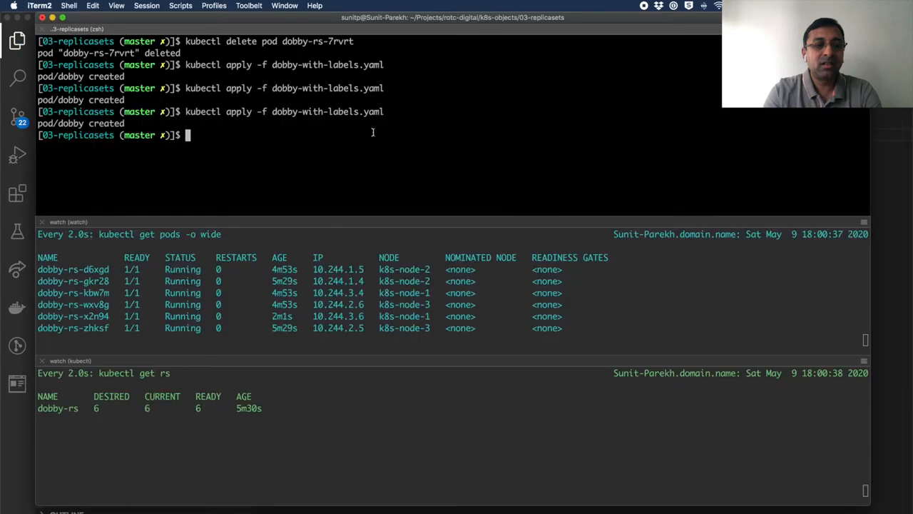
{"action": "type", "text": "kubectl "}
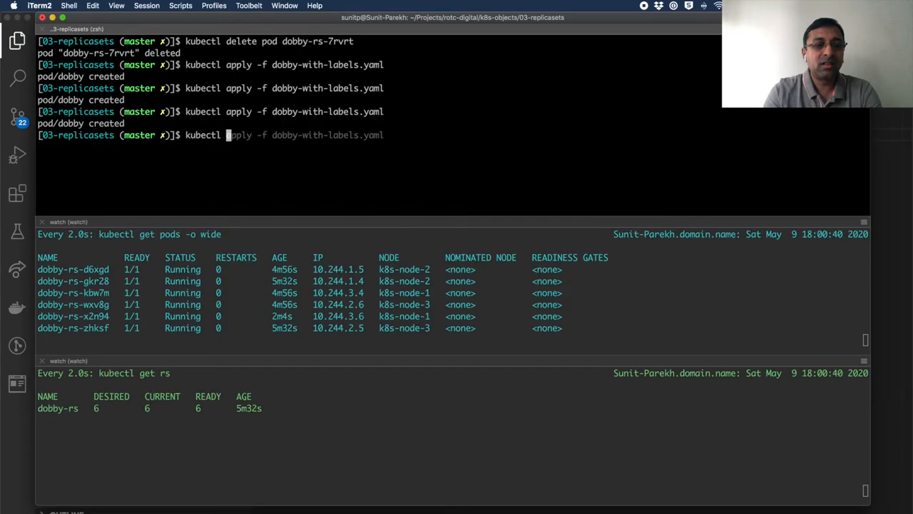
{"action": "type", "text": "dele"}
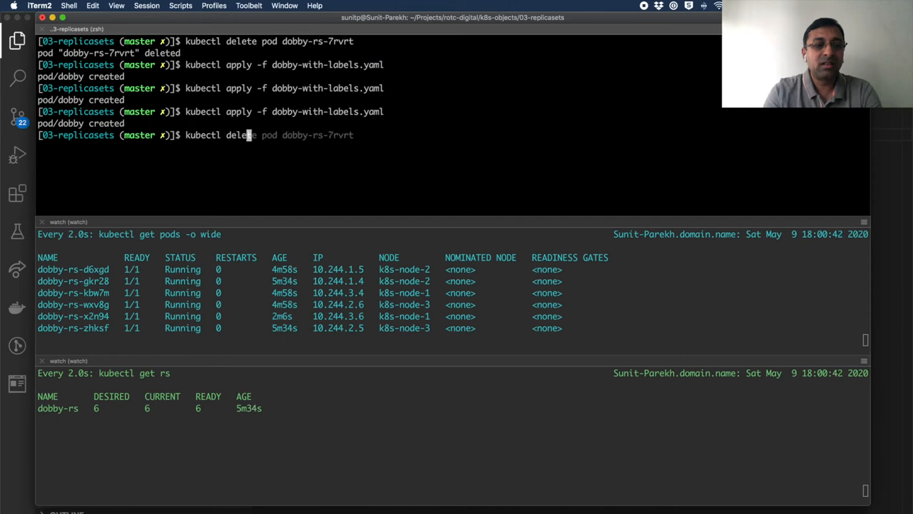
{"action": "type", "text": "te rs dobby-rs"}
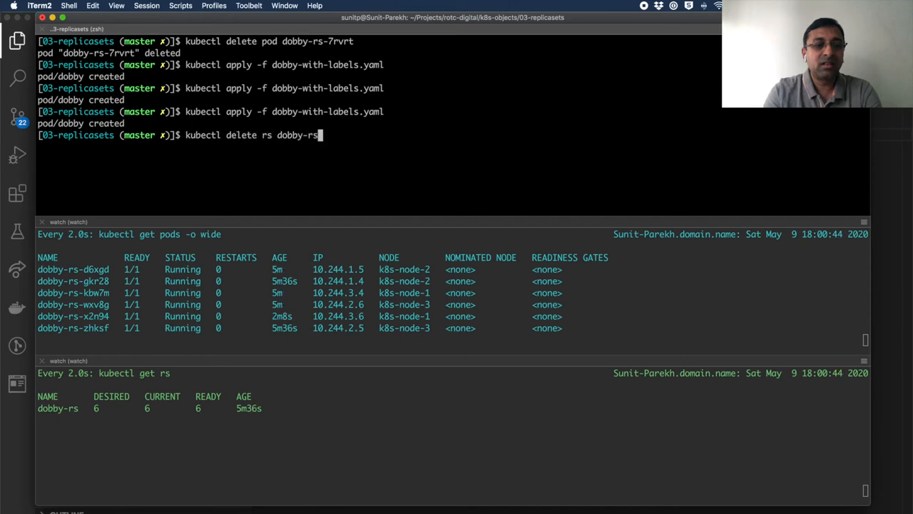
Delete ReplicaSet dobby-rs, then reapply dobby-with-labels.yaml so pod dobby now stays running
{"action": "key", "text": "Return"}
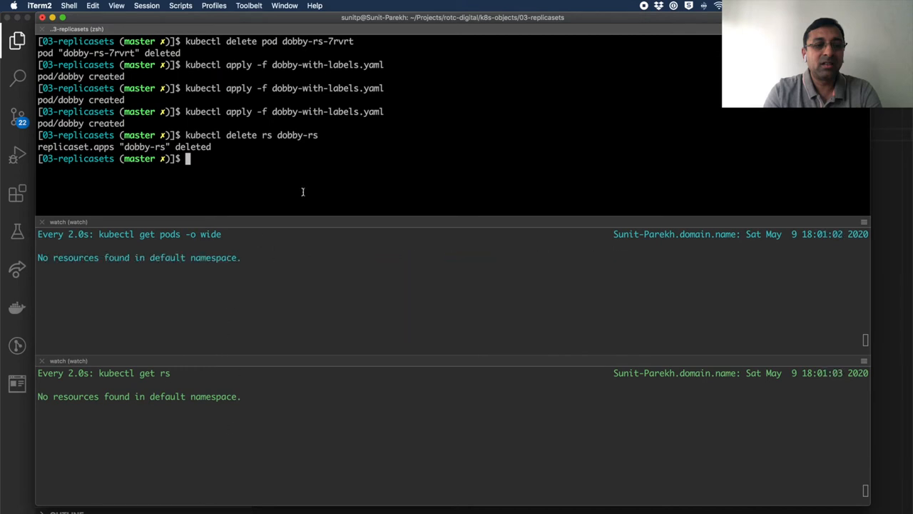
{"action": "key", "text": "Up"}
{"action": "key", "text": "Up"}
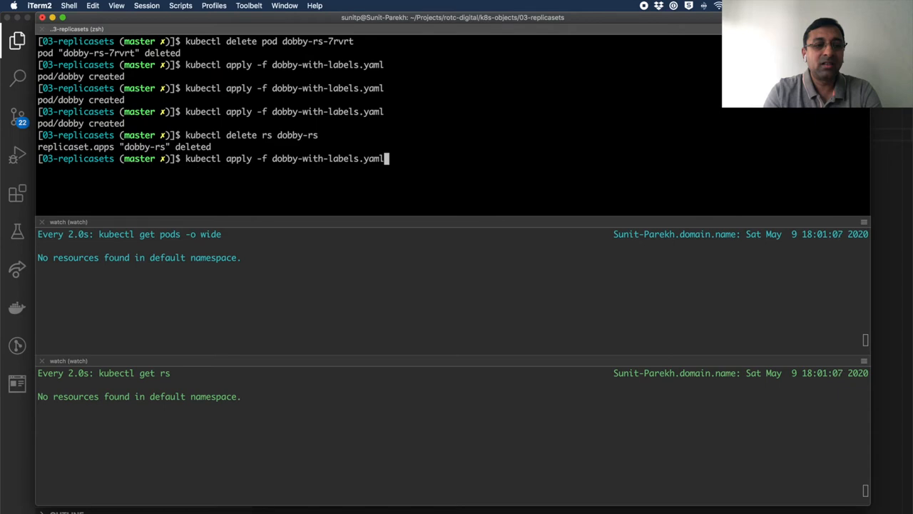
{"action": "key", "text": "Return"}
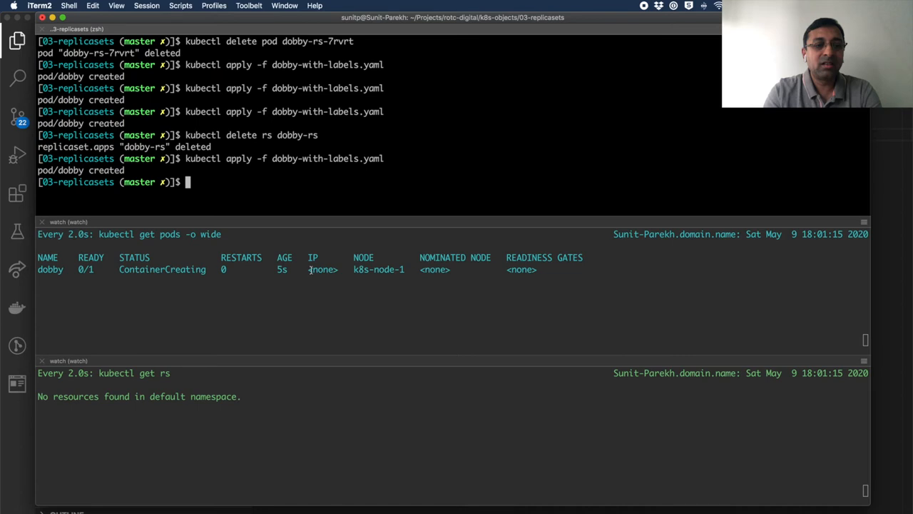
Restart the pod watch with --show-labels, revealing dobby's app=dobby-pod label, then return to dobby-rs.yaml
{"action": "left_click", "coordinate": [278, 303]}
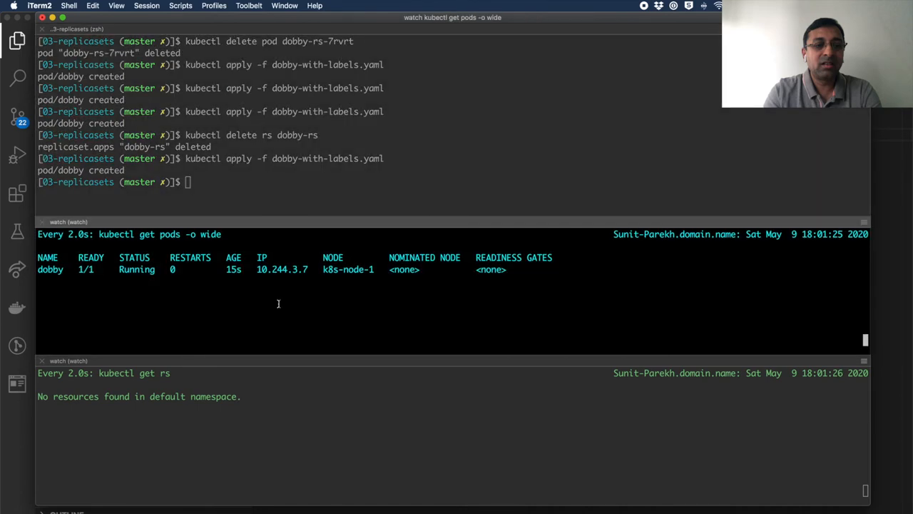
{"action": "key", "text": "ctrl+c"}
{"action": "key", "text": "Up"}
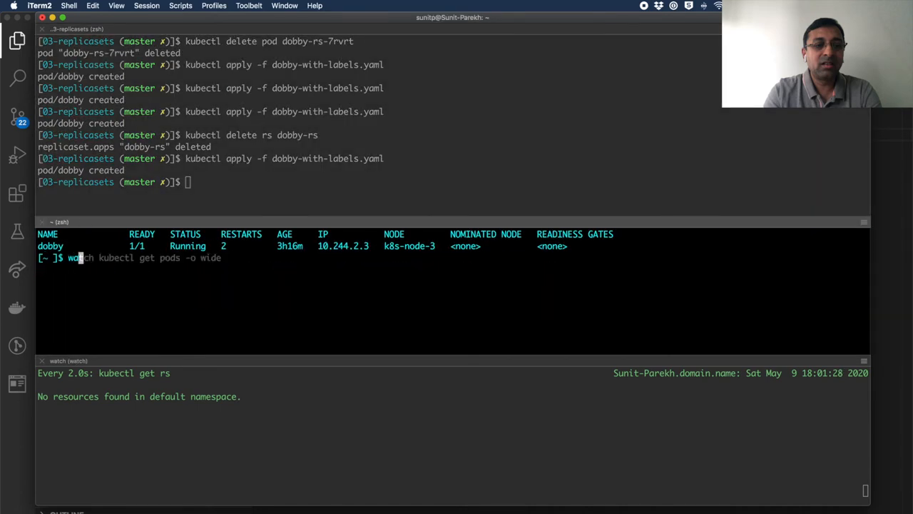
{"action": "type", "text": "--show-labels"}
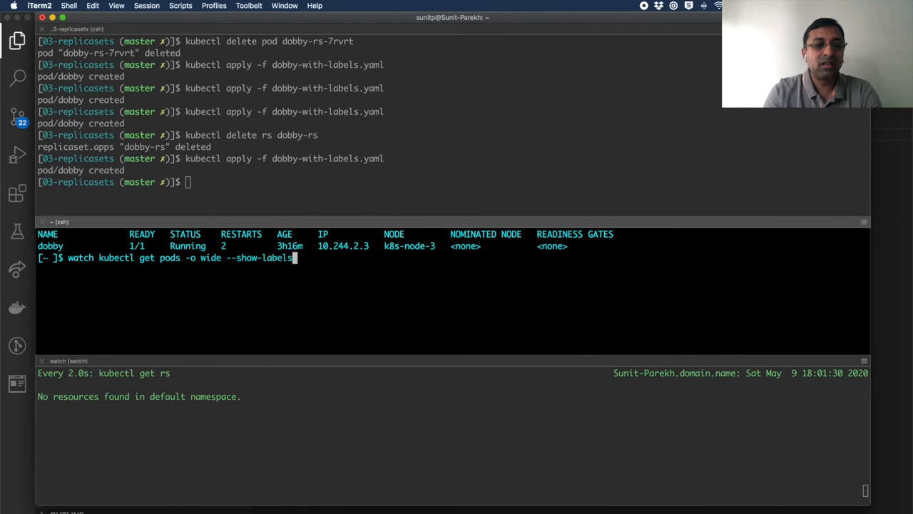
{"action": "key", "text": "Return"}
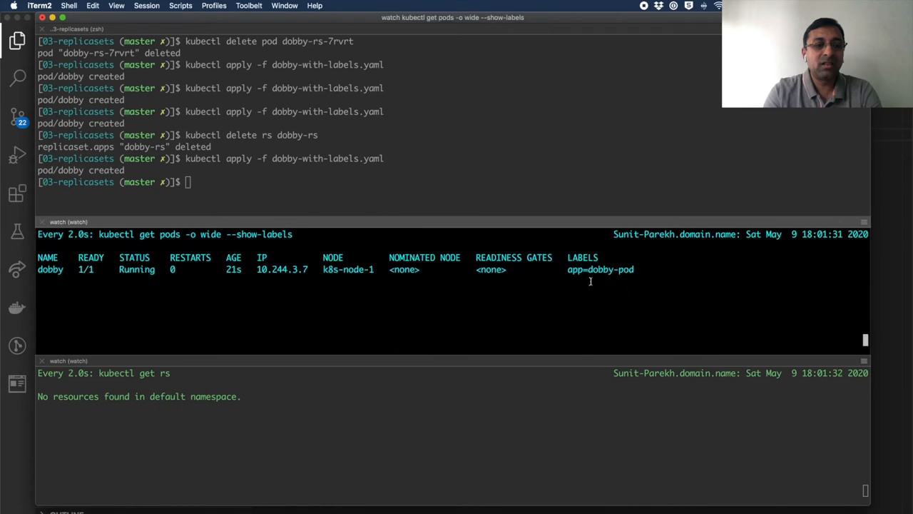
{"action": "key", "text": "super+Tab"}
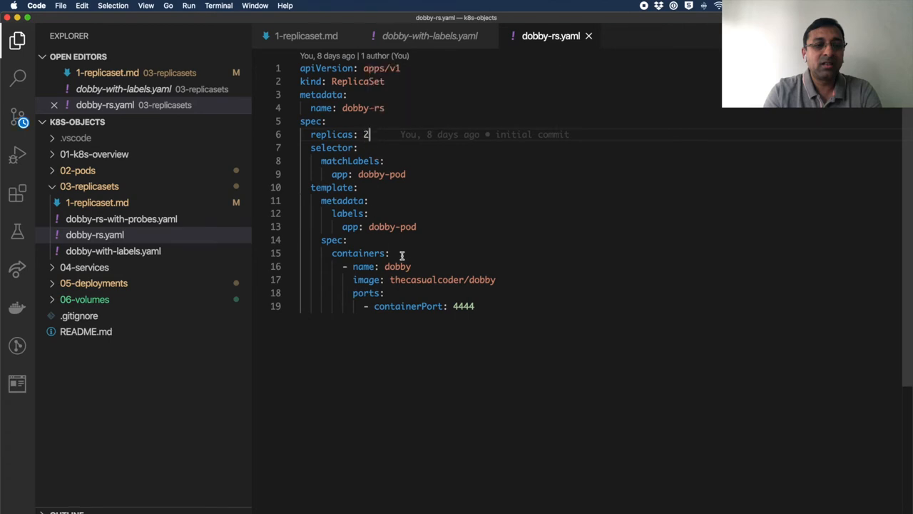
Cycle through Chrome back to iTerm2 to apply dobby-rs.yaml and recreate the ReplicaSet
{"action": "key", "text": "super+Tab"}
{"action": "key", "text": "super+Tab"}
{"action": "key", "text": "super+Tab"}
{"action": "key", "text": "Tab"}
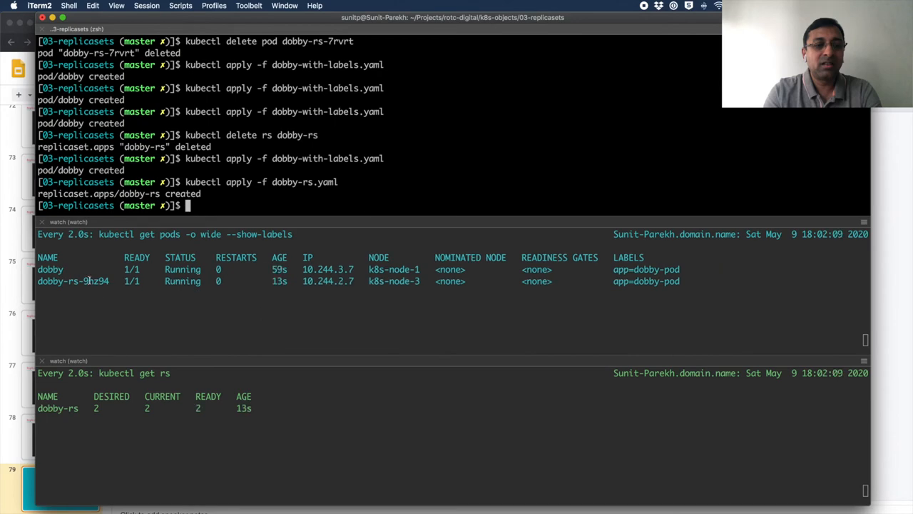
Highlight the new dobby-rs-9hz94 row and the adopted dobby pod row in the watch
{"action": "triple_click", "coordinate": [90, 281]}
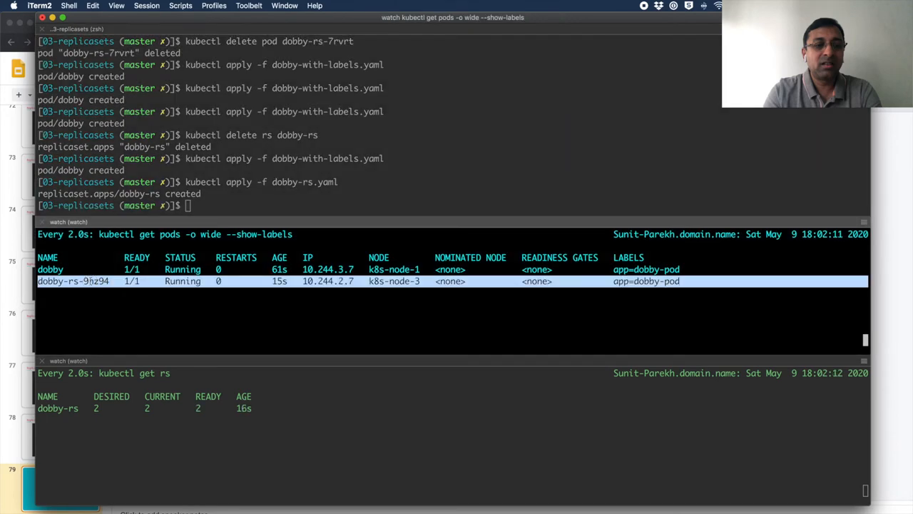
{"action": "left_click_drag", "start_coordinate": [64, 270], "coordinate": [88, 270]}
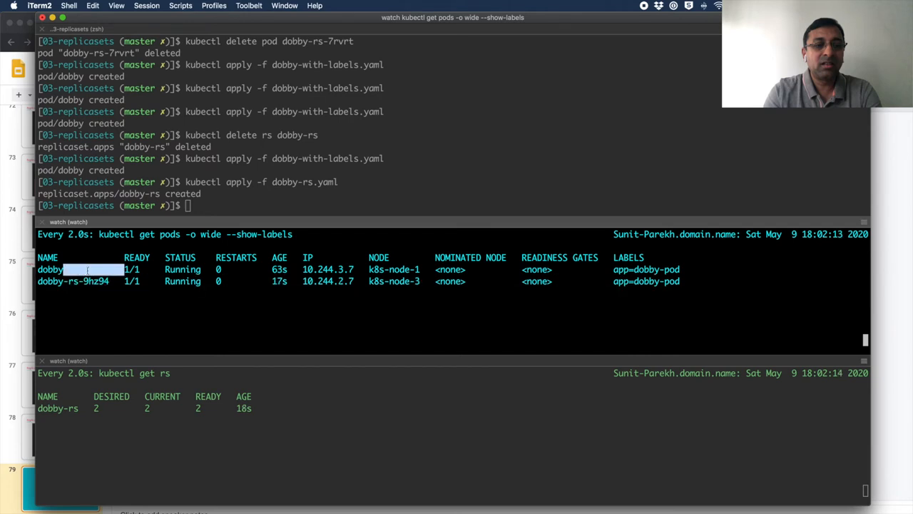
{"action": "triple_click", "coordinate": [634, 269]}
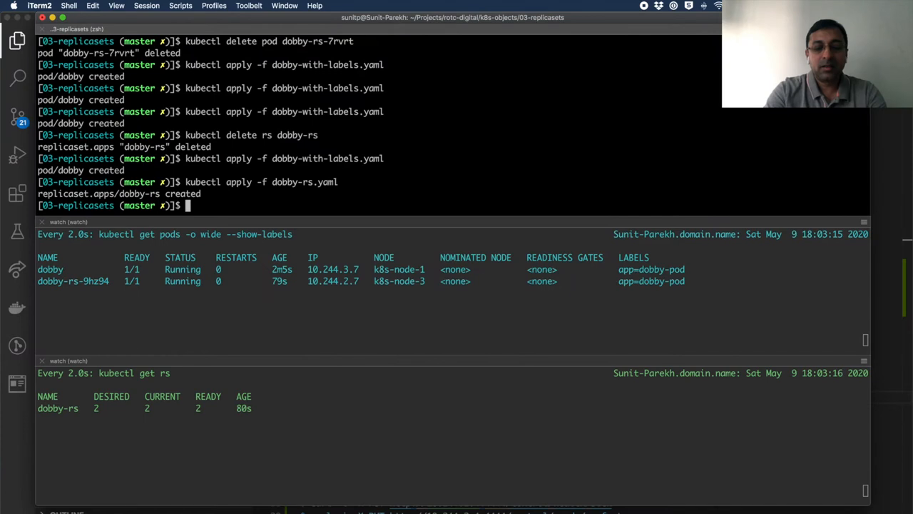
{"action": "type", "text": "kubectl "}
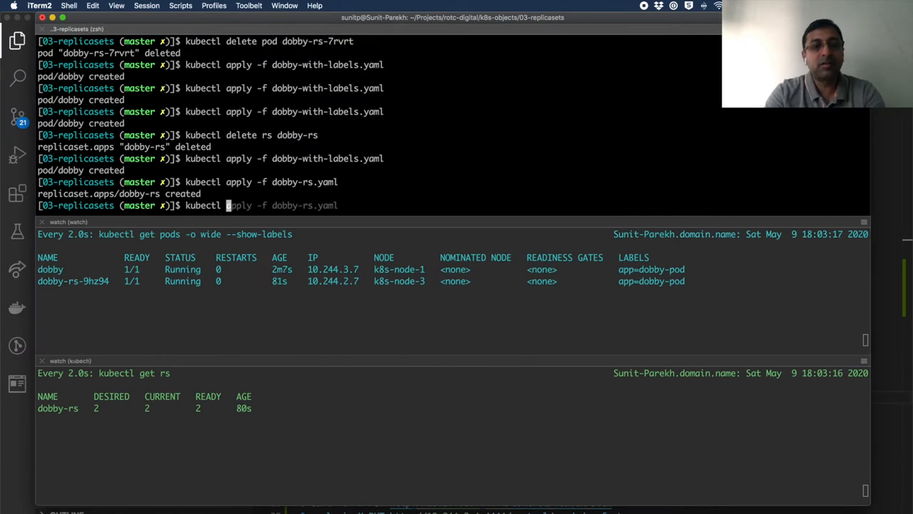
{"action": "type", "text": "del"}
Run 'kubectl delete rs dobby-rs', emptying the default namespace of pods and ReplicaSets
{"action": "key", "text": "Right"}
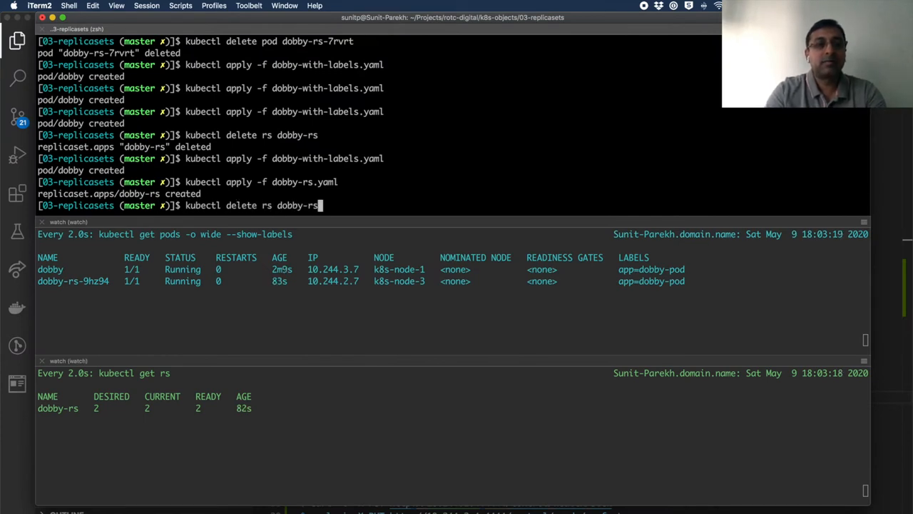
{"action": "key", "text": "Return"}
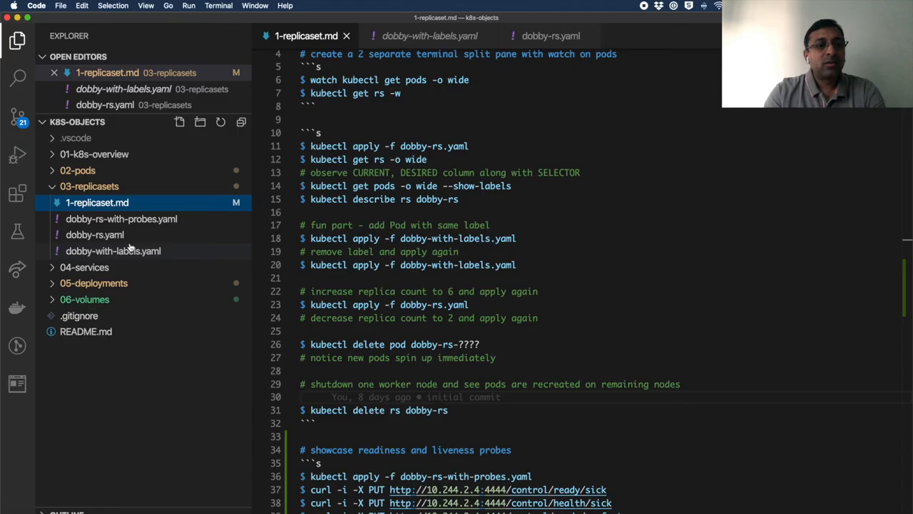
Review the readiness and liveness HTTP probes on port 4444 in dobby-rs-with-probes.yaml, then return to the terminal
{"action": "left_click", "coordinate": [121, 218]}
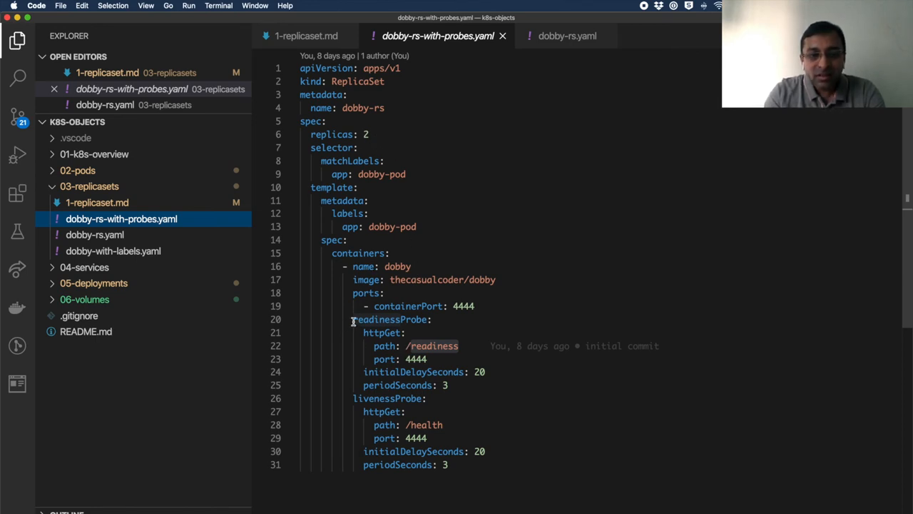
{"action": "mouse_move", "coordinate": [352, 319]}
{"action": "left_mouse_down"}
{"action": "mouse_move", "coordinate": [445, 409]}
{"action": "mouse_move", "coordinate": [467, 465]}
{"action": "left_mouse_up"}
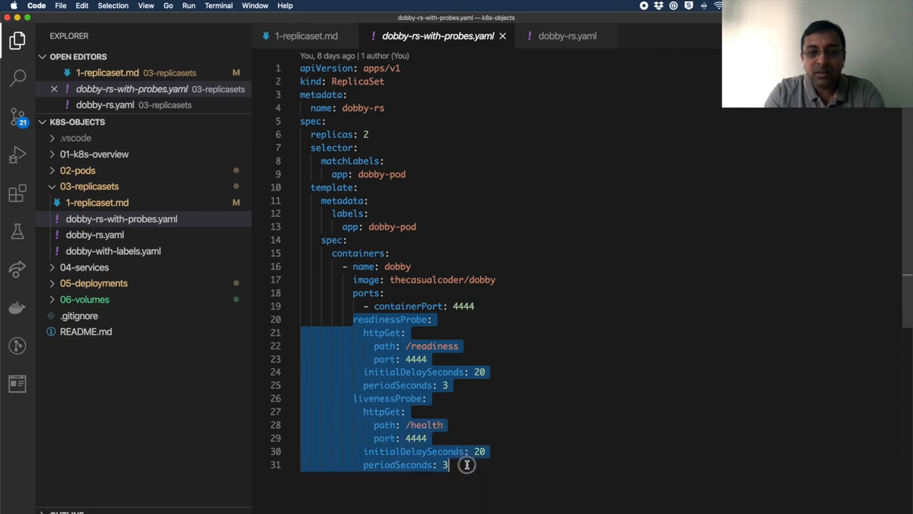
{"action": "left_click", "coordinate": [436, 399]}
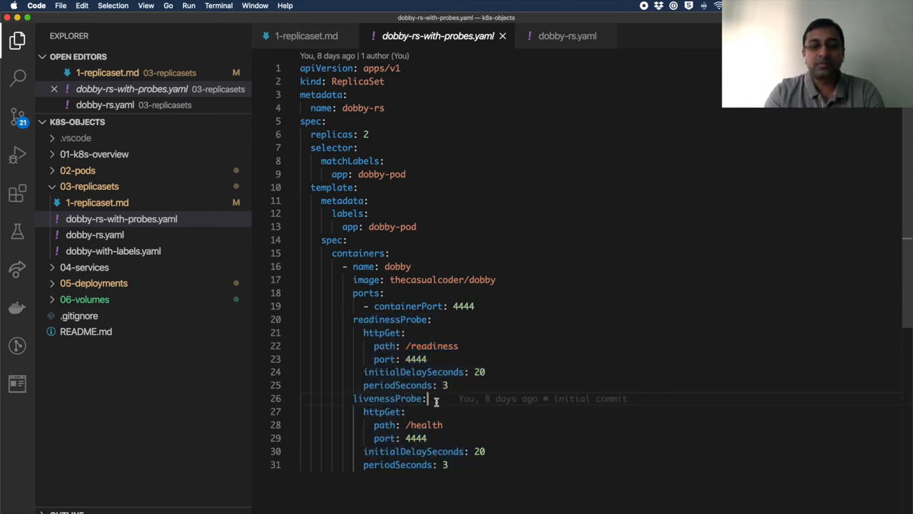
{"action": "key", "text": "super+Tab"}
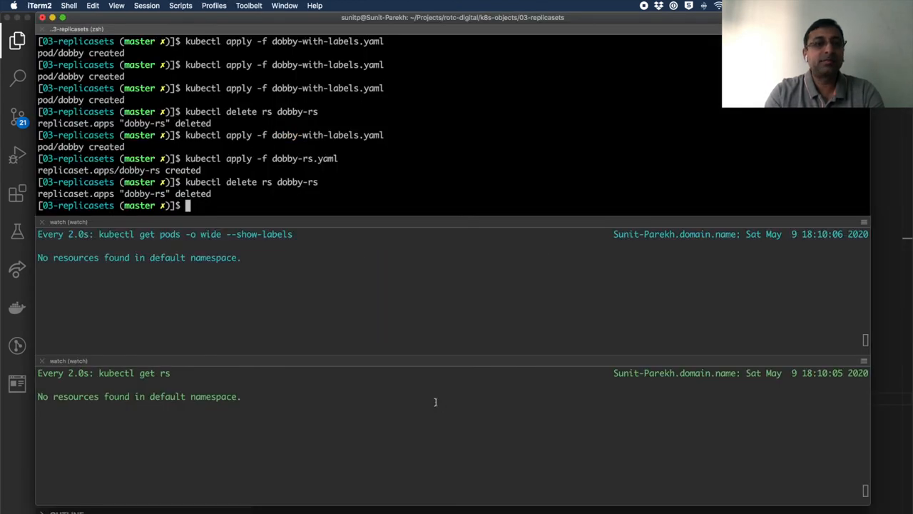
Apply dobby-rs-with-probes.yaml and point out both dobby-rs pods reaching 1/1 ready
{"action": "key", "text": "ctrl+l"}
{"action": "type", "text": "kubectl apply"}
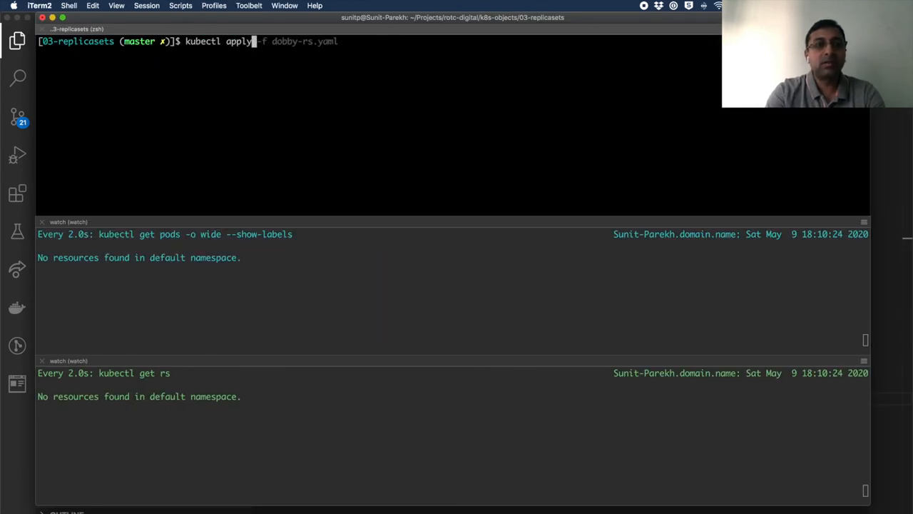
{"action": "key", "text": "Right"}
{"action": "key", "text": "Return"}
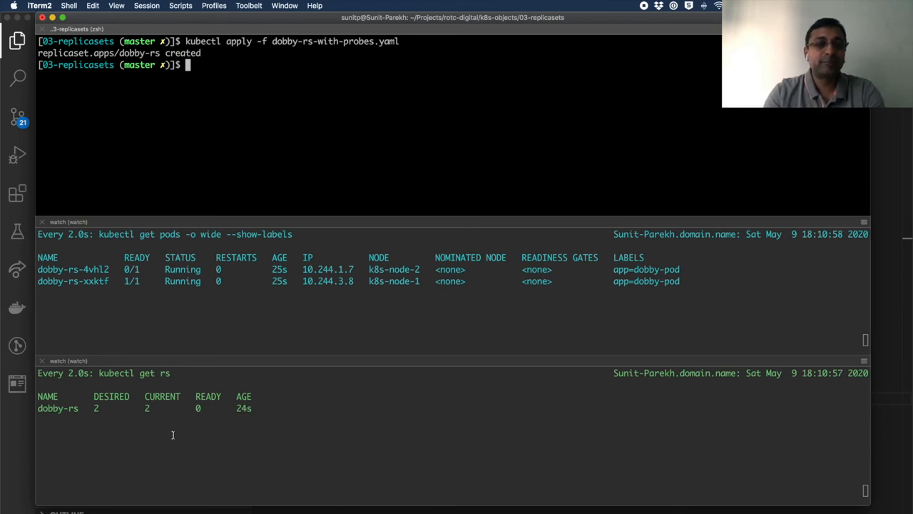
{"action": "double_click", "coordinate": [99, 280]}
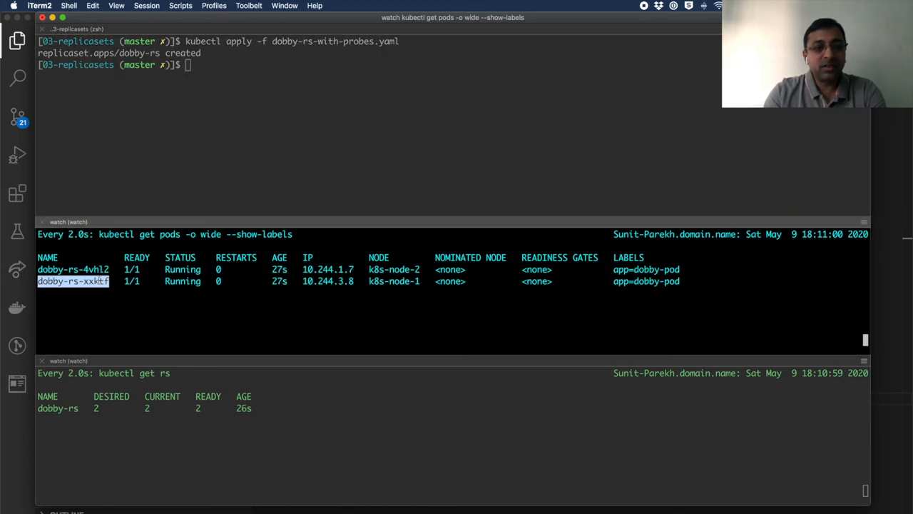
{"action": "double_click", "coordinate": [131, 280]}
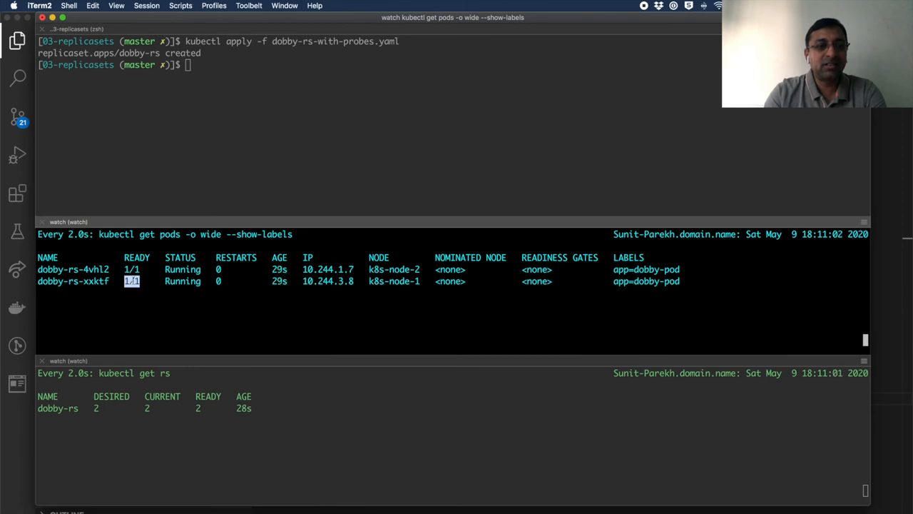
{"action": "double_click", "coordinate": [132, 269]}
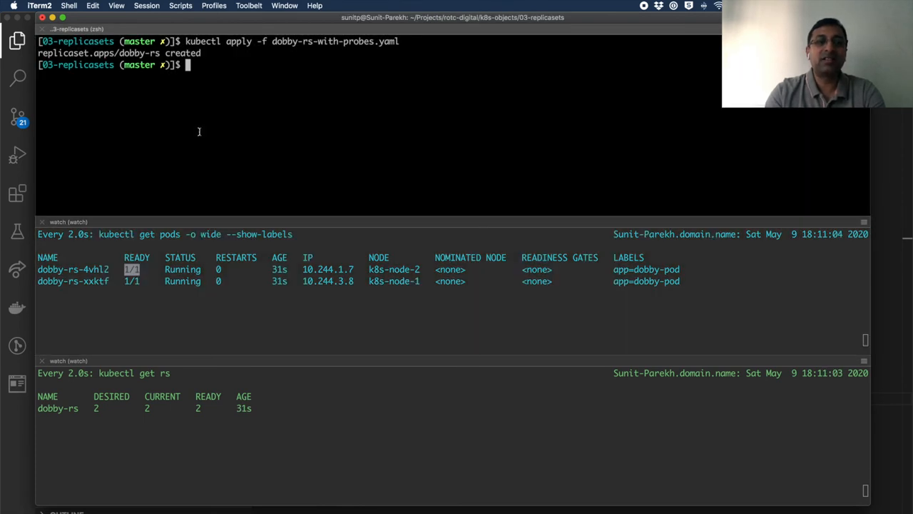
{"action": "left_click", "coordinate": [199, 132]}
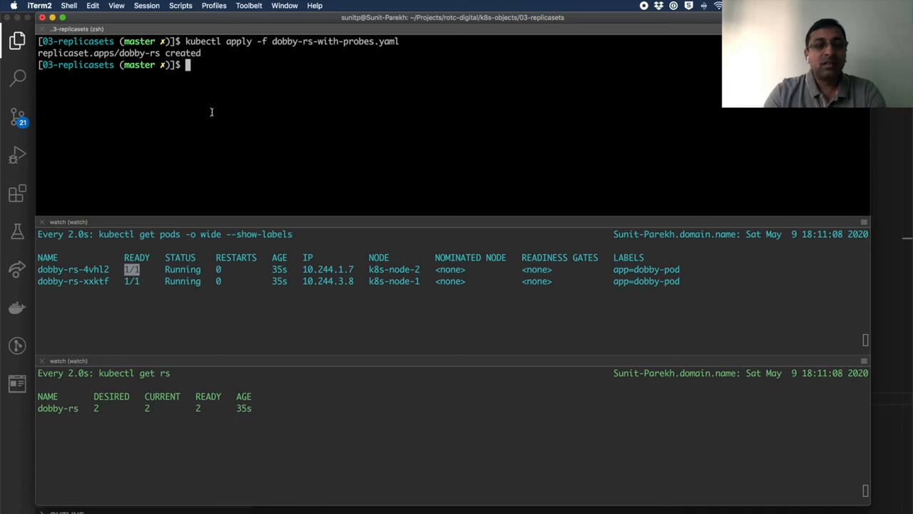
Switch to Chrome and bring up the dobby GitHub page
{"action": "key", "text": "super+Tab"}
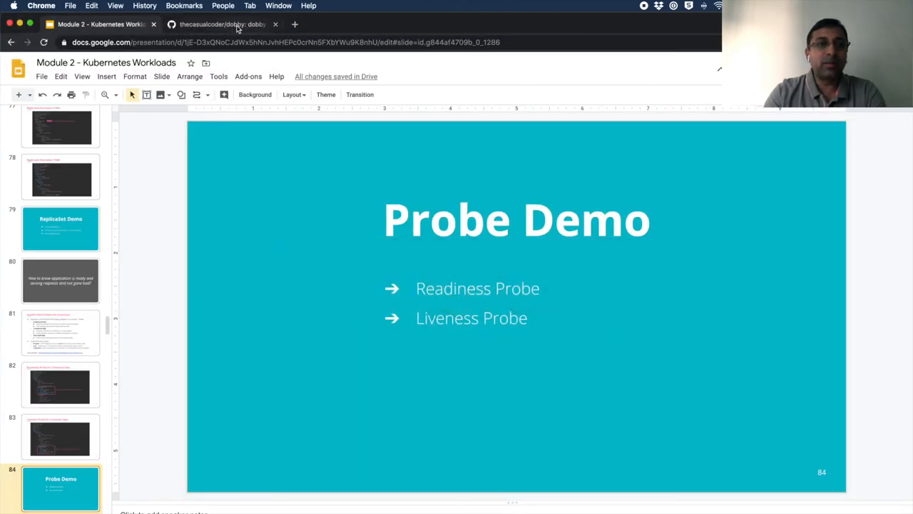
{"action": "left_click", "coordinate": [237, 24]}
{"action": "scroll", "coordinate": [279, 272], "scroll_direction": "up", "scroll_amount": 1}
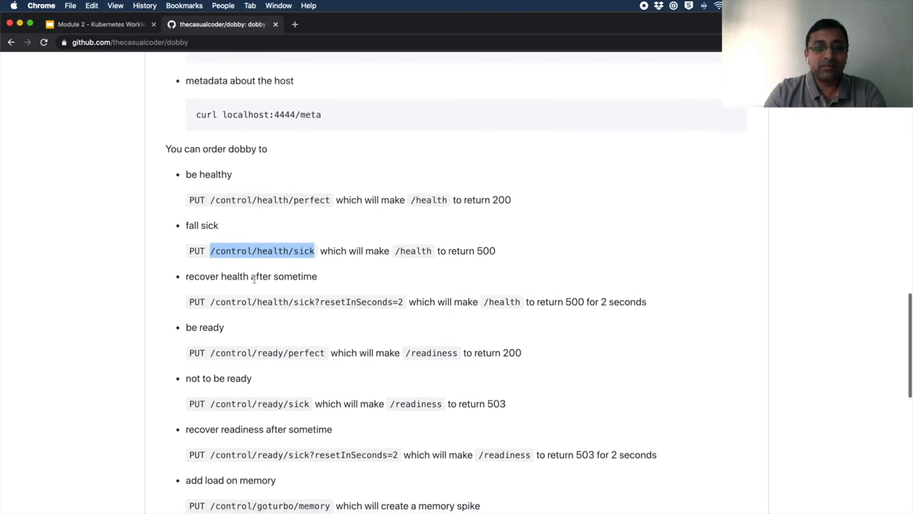
{"action": "scroll", "coordinate": [253, 279], "scroll_direction": "down", "scroll_amount": 1}
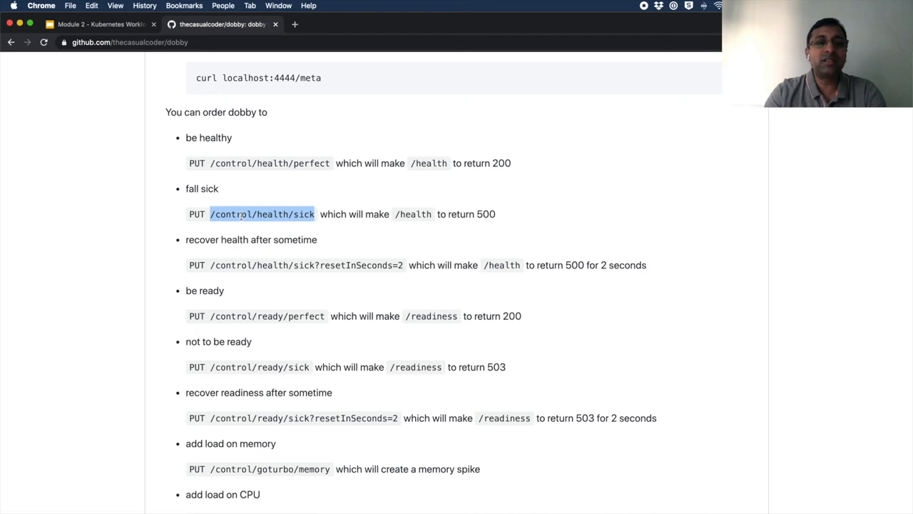
Highlight the /control/health/sick and /control/ready/sick endpoints in the README, then return to the terminal
{"action": "triple_click", "coordinate": [242, 215]}
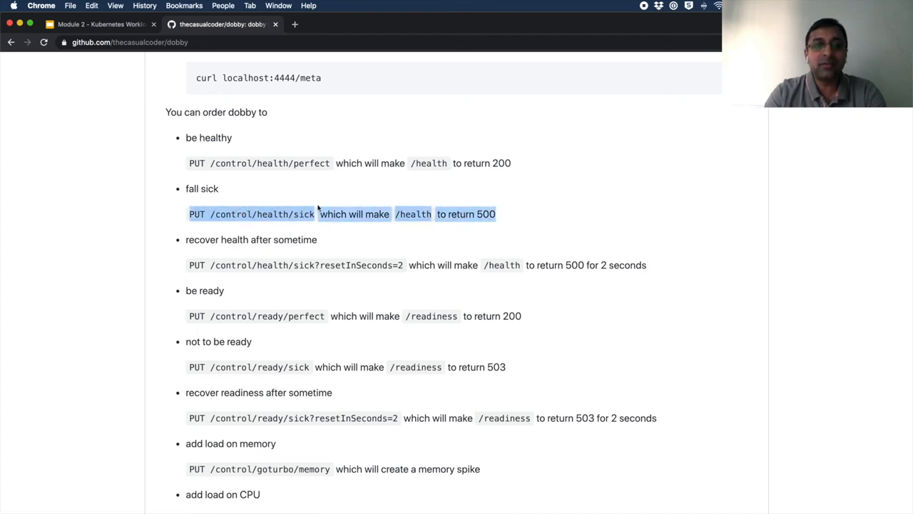
{"action": "double_click", "coordinate": [414, 214]}
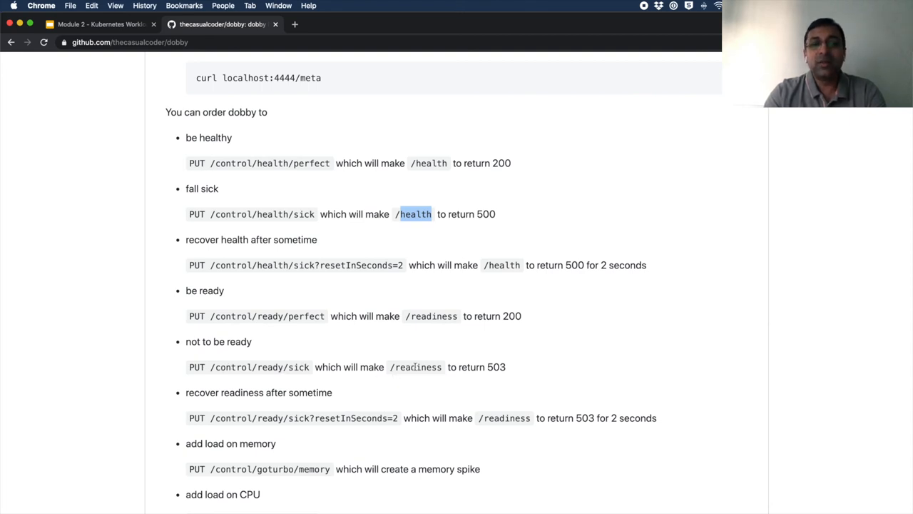
{"action": "double_click", "coordinate": [413, 369]}
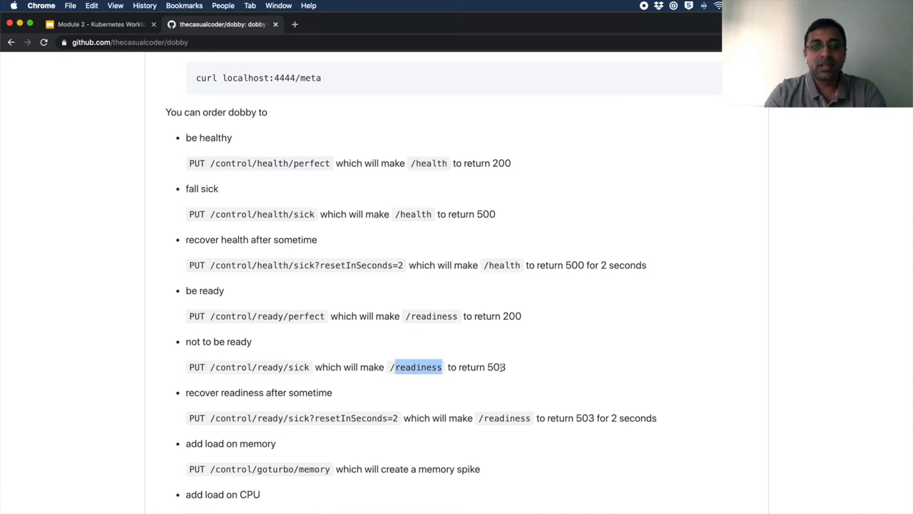
{"action": "key", "text": "super+Tab"}
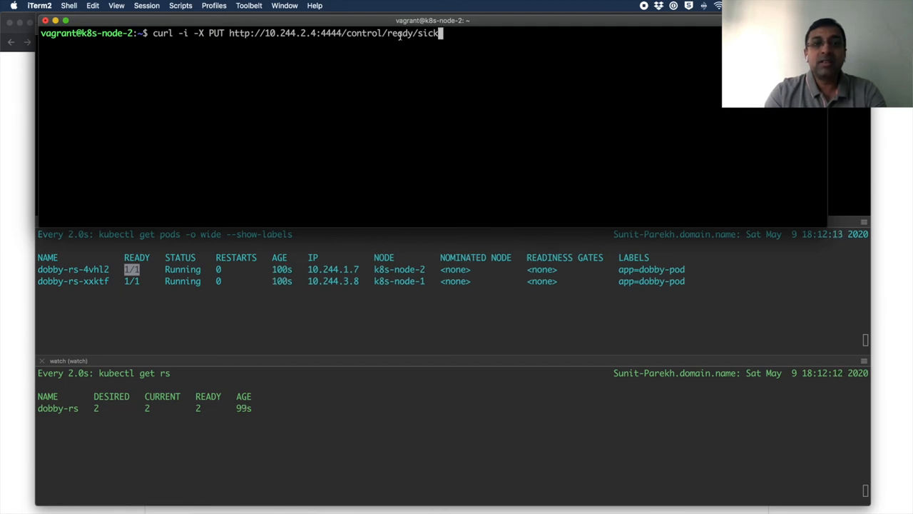
Edit the pod address in the curl PUT /control/ready/sick command and send it
{"action": "key", "text": "alt+b"}
{"action": "key", "text": "alt+b"}
{"action": "key", "text": "alt+b"}
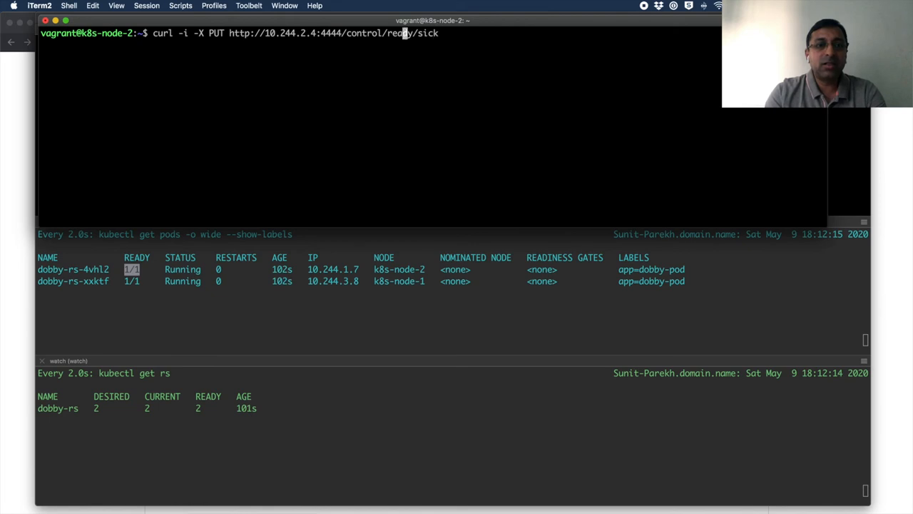
{"action": "key", "text": "alt+b"}
{"action": "key", "text": "alt+b"}
{"action": "key", "text": "Left"}
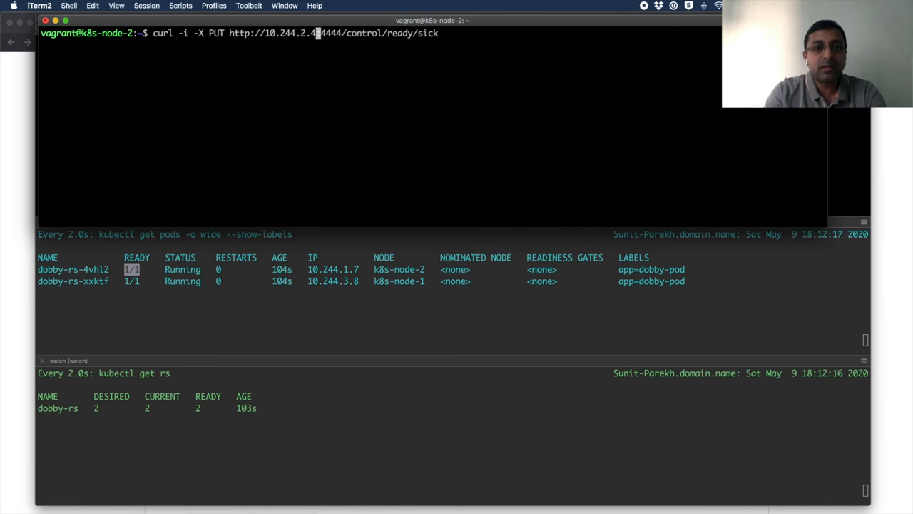
{"action": "key", "text": "BackSpace"}
{"action": "key", "text": "BackSpace"}
{"action": "key", "text": "BackSpace"}
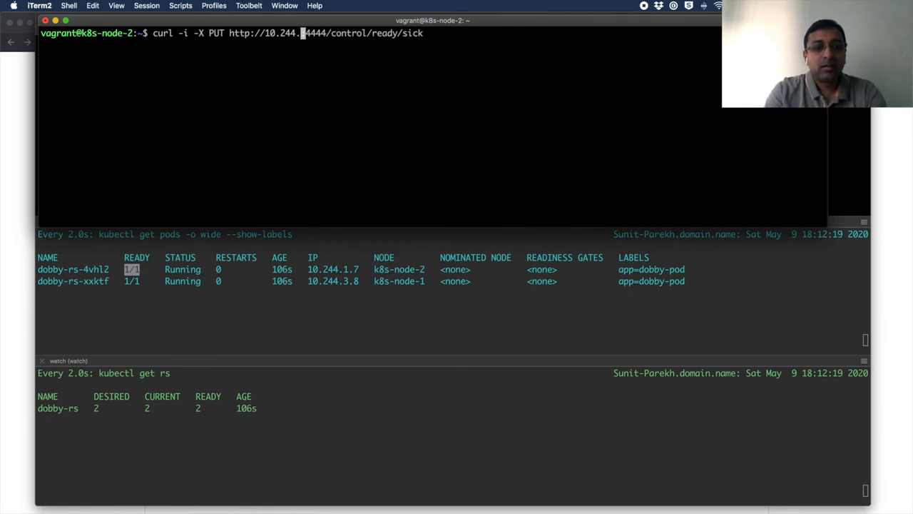
{"action": "type", "text": "1.7"}
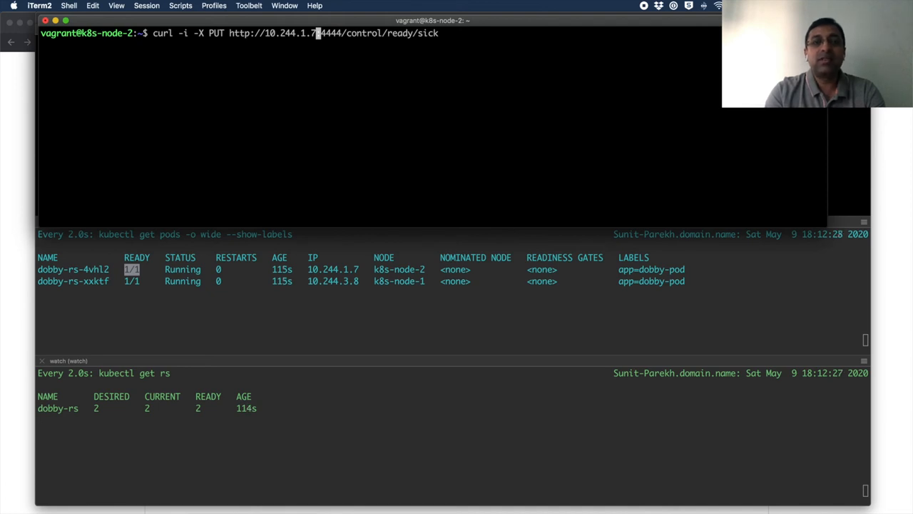
{"action": "key", "text": "Return"}
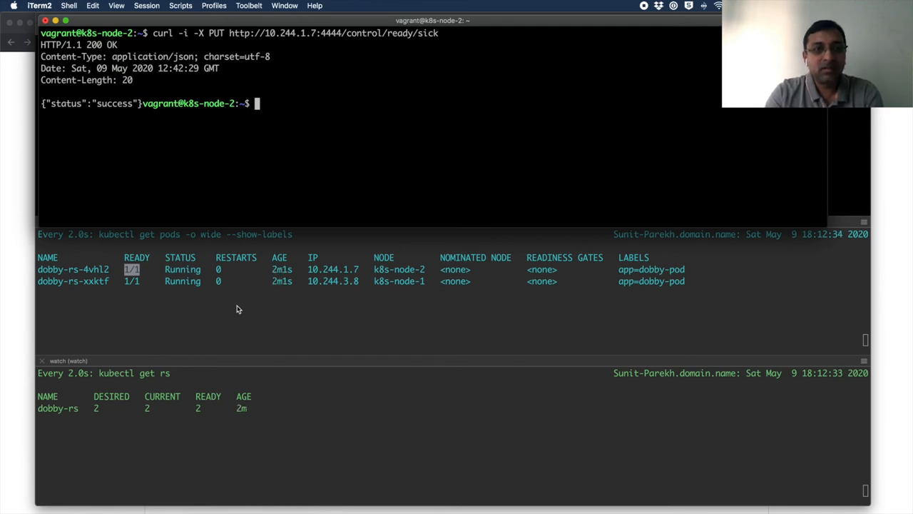
In the kubectl session, point out dobby-rs-4vhl2 at 0/1 ready and the ReplicaSet at 1 of 2
{"action": "key", "text": "super+w"}
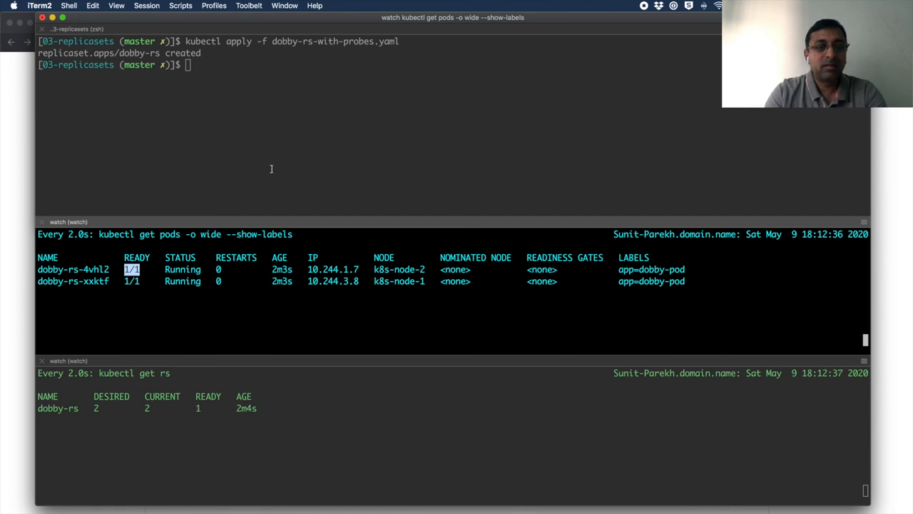
{"action": "key", "text": "super+shift+bracketleft"}
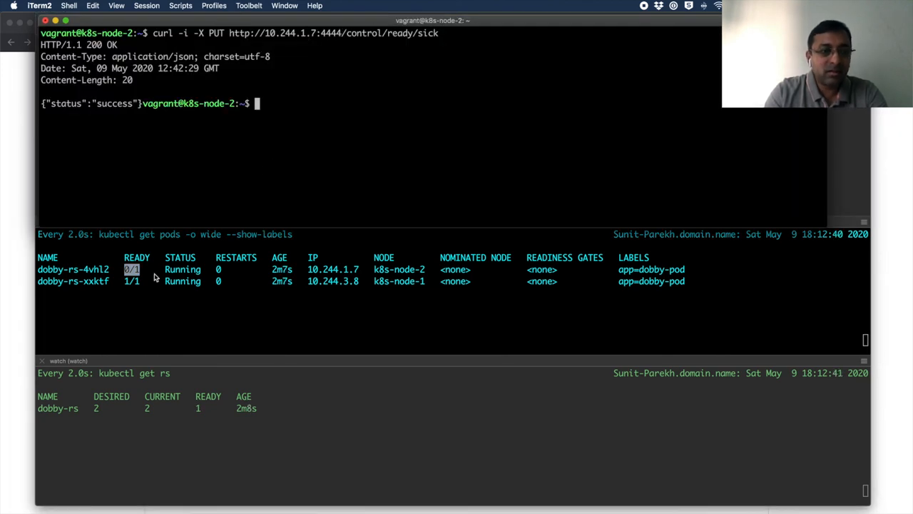
{"action": "key", "text": "super+shift+bracketright"}
{"action": "double_click", "coordinate": [87, 270]}
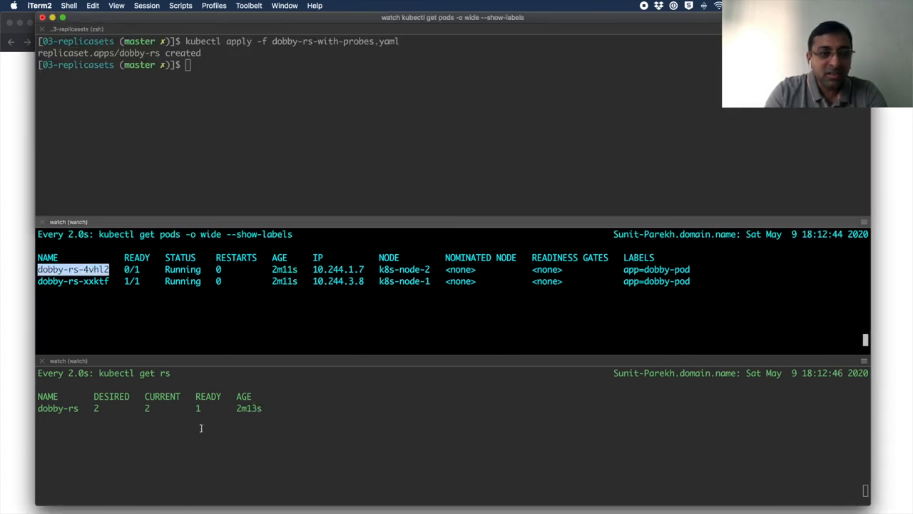
{"action": "double_click", "coordinate": [199, 408]}
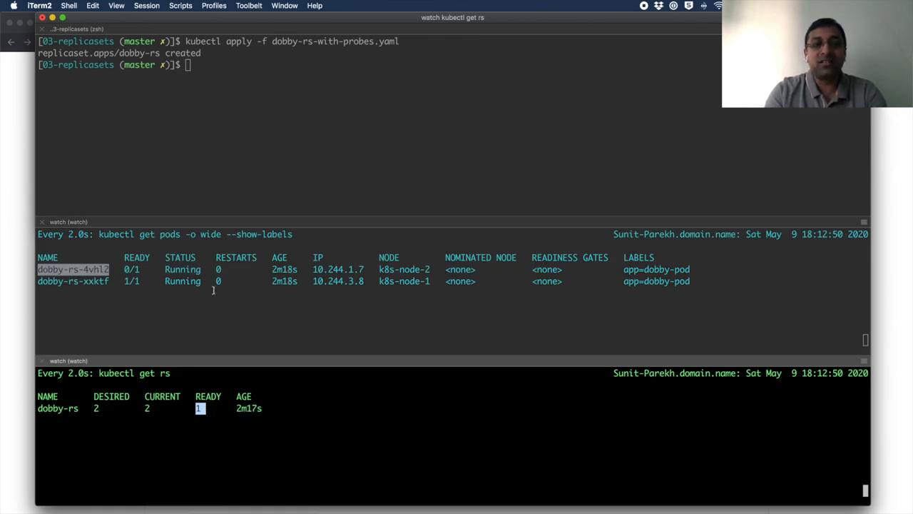
{"action": "left_click", "coordinate": [240, 149]}
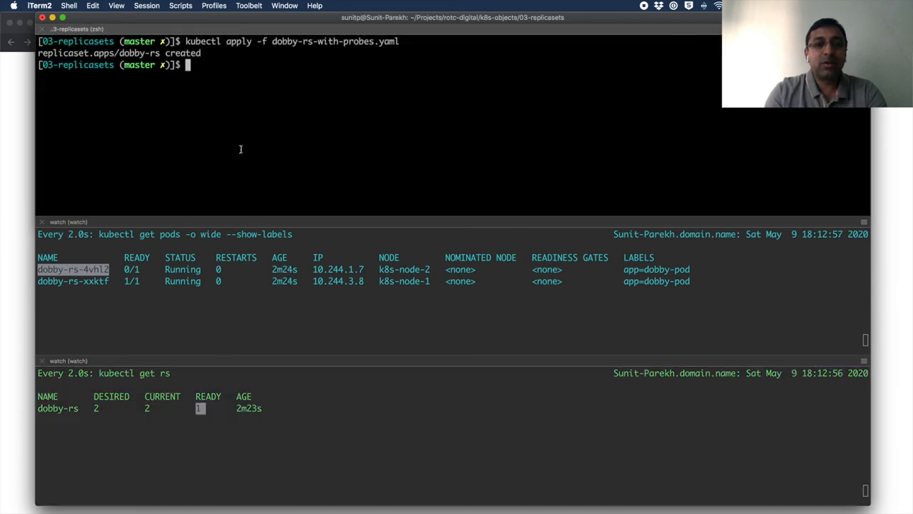
{"action": "key", "text": "super+Tab"}
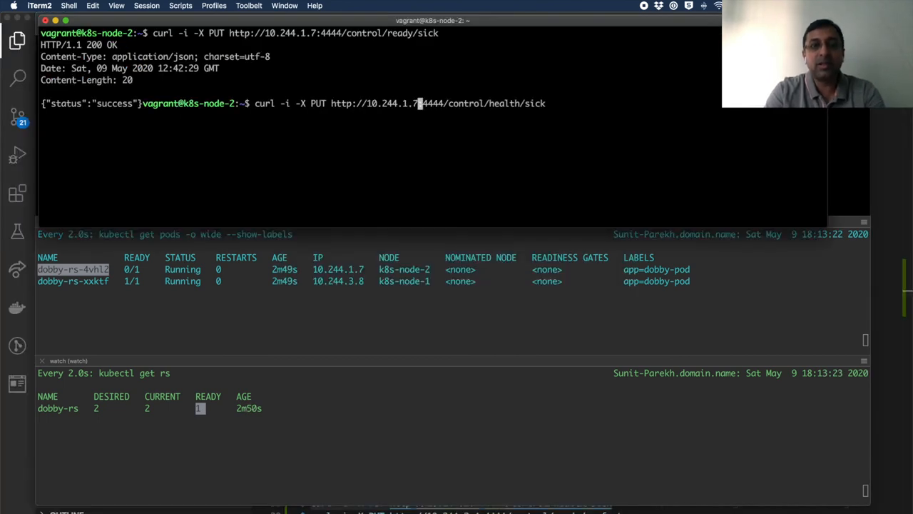
{"action": "key", "text": "Return"}
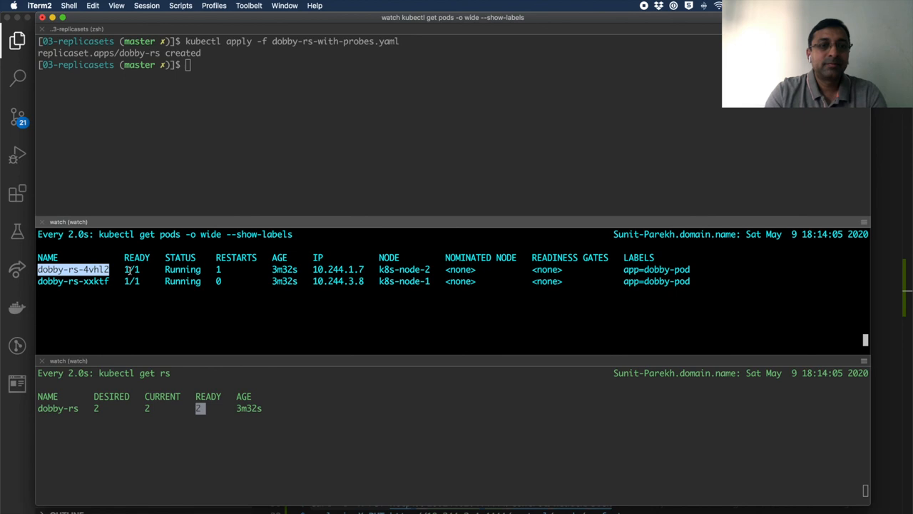
{"action": "left_click", "coordinate": [261, 164]}
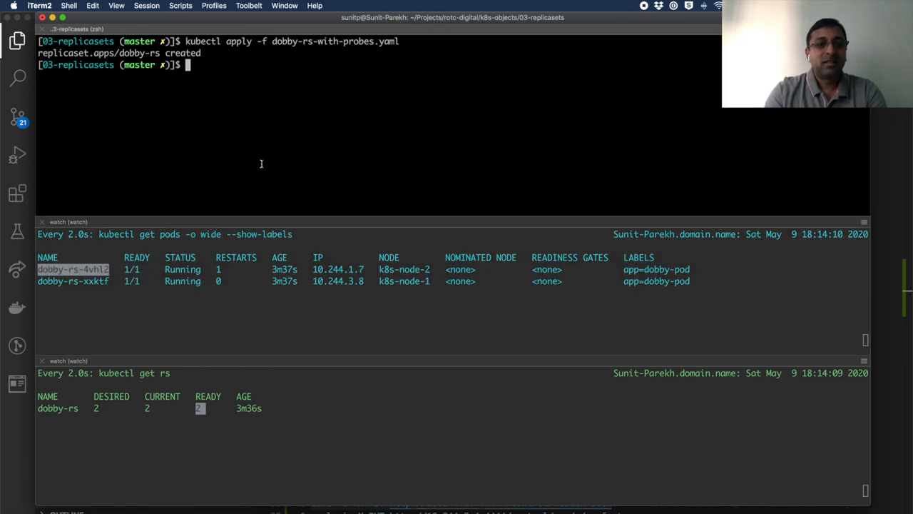
From the k8s-node-2 shell history, rerun the ready/sick request so dobby-rs-4vhl2 reports not ready
{"action": "key", "text": "super+grave"}
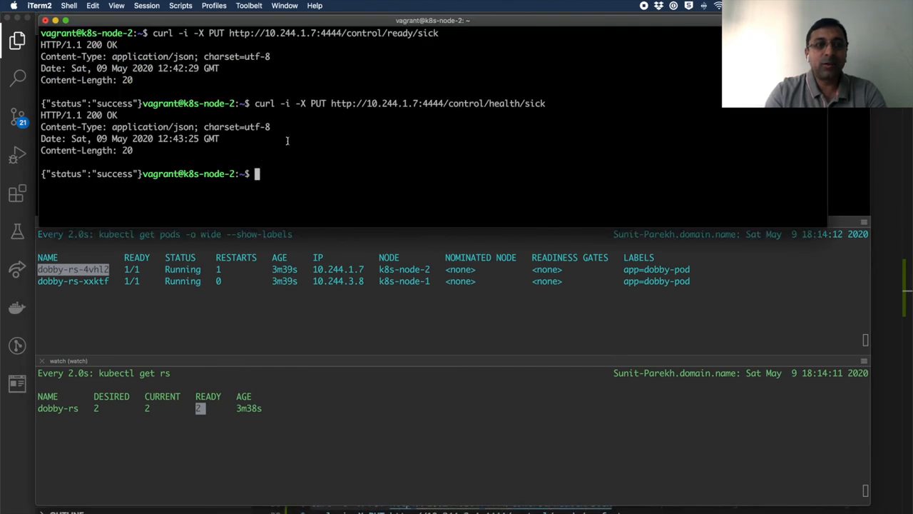
{"action": "key", "text": "Up"}
{"action": "key", "text": "Up"}
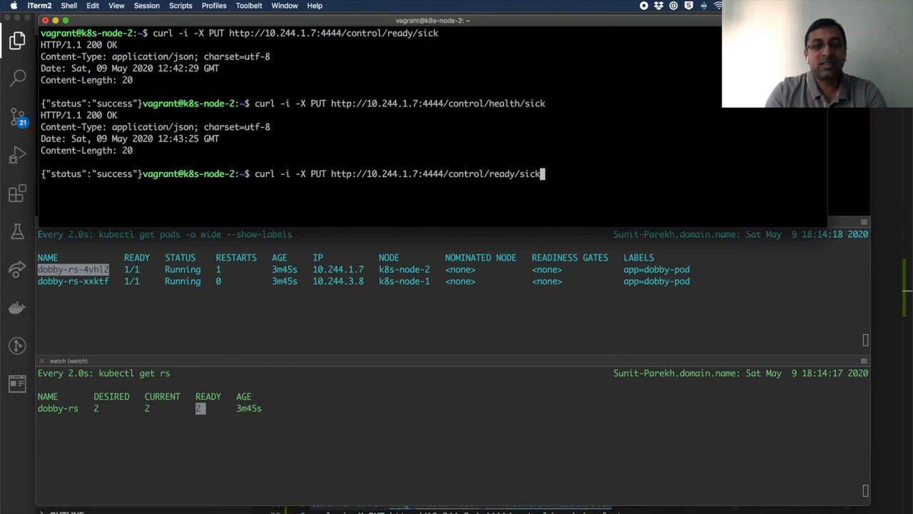
{"action": "key", "text": "Return"}
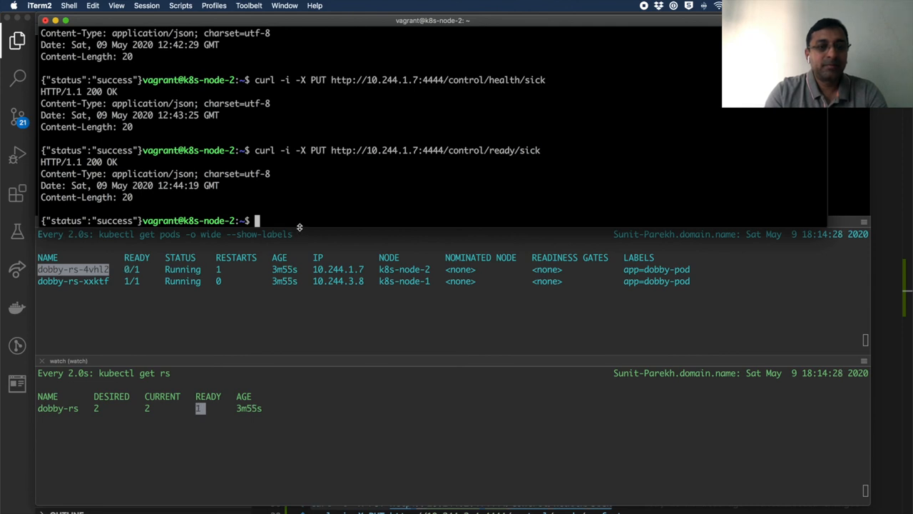
{"action": "left_click_drag", "start_coordinate": [300, 227], "coordinate": [300, 217]}
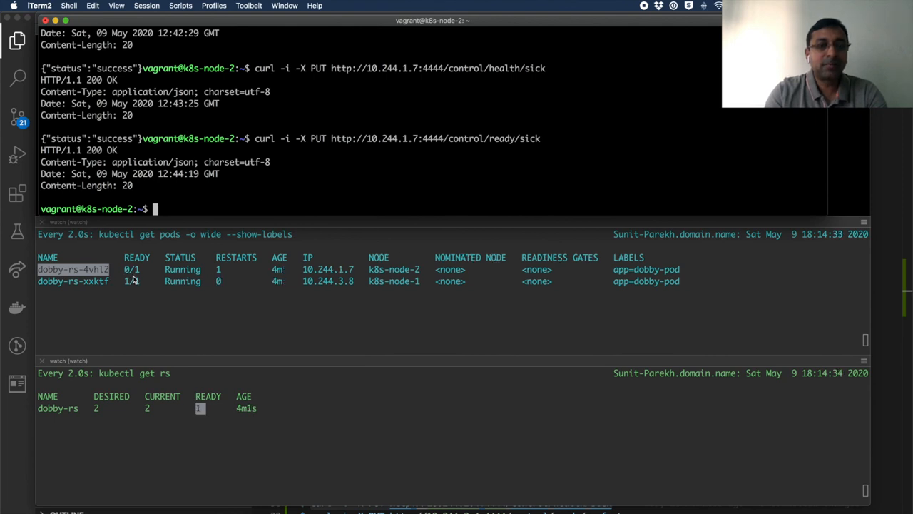
Rerun health/sick (second restart) then ready/sick again, and bring up the dobby README in Chrome
{"action": "key", "text": "Up"}
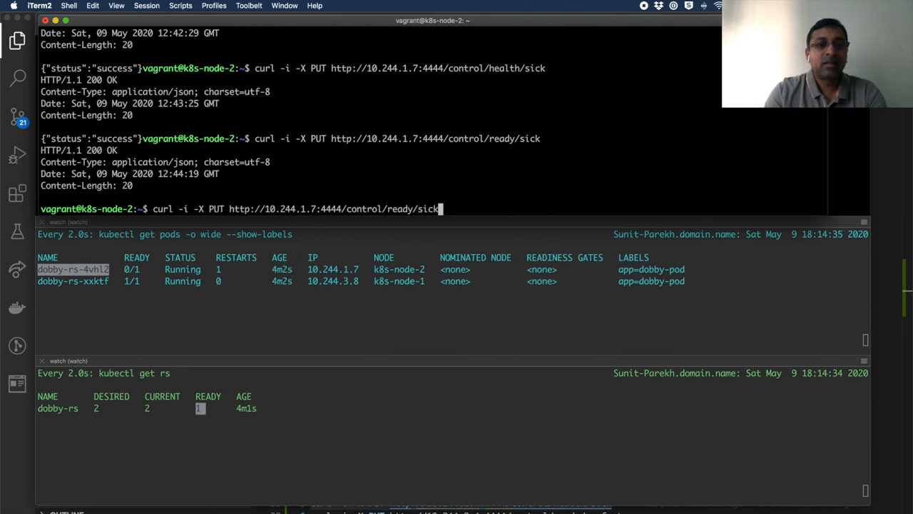
{"action": "key", "text": "Up"}
{"action": "key", "text": "Return"}
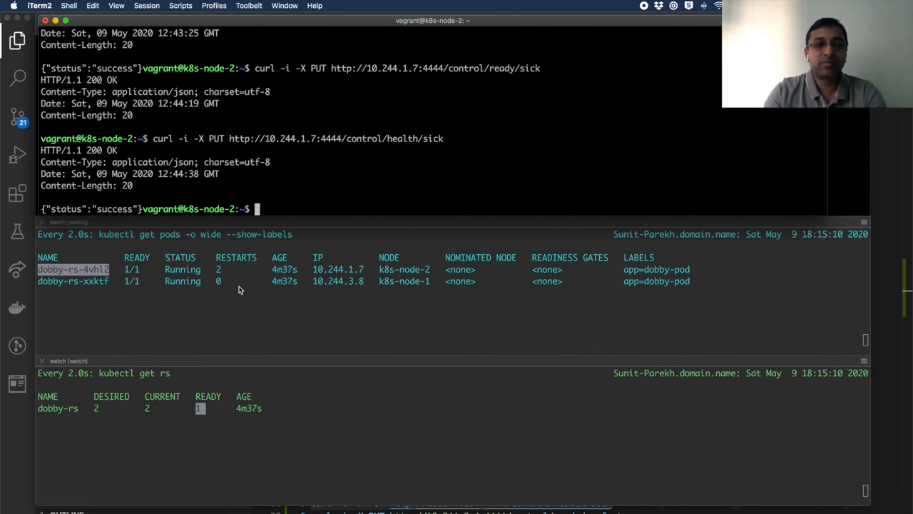
{"action": "key", "text": "Up"}
{"action": "key", "text": "Up"}
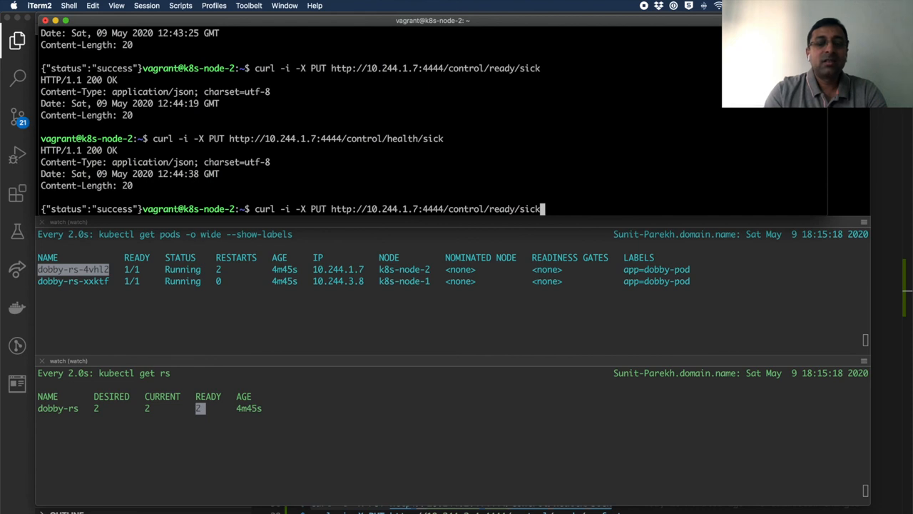
{"action": "key", "text": "Return"}
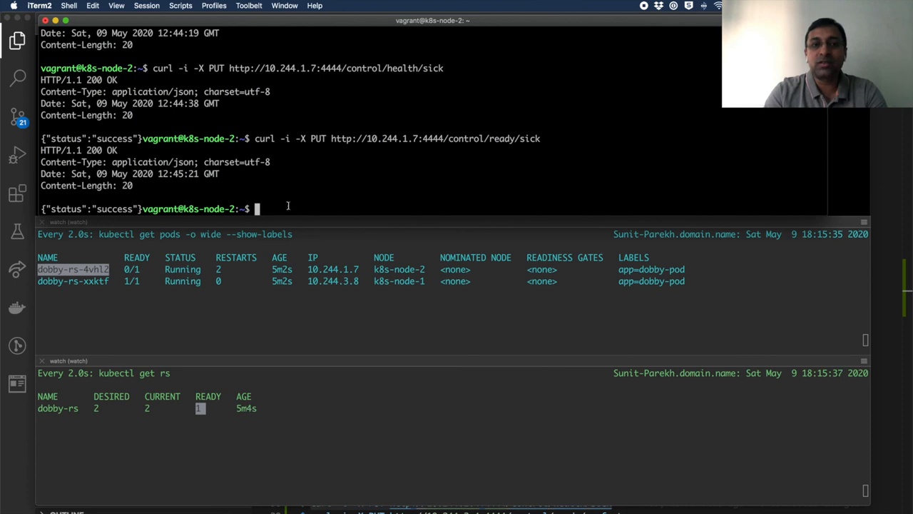
{"action": "key", "text": "super+Tab"}
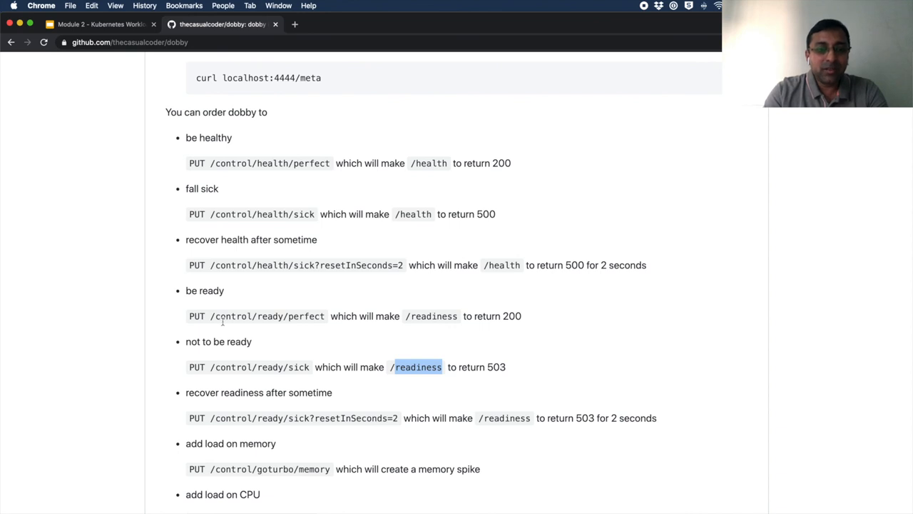
Highlight /control/ready/perfect in the GitHub README, then return to iTerm2
{"action": "left_click_drag", "start_coordinate": [210, 316], "coordinate": [325, 320]}
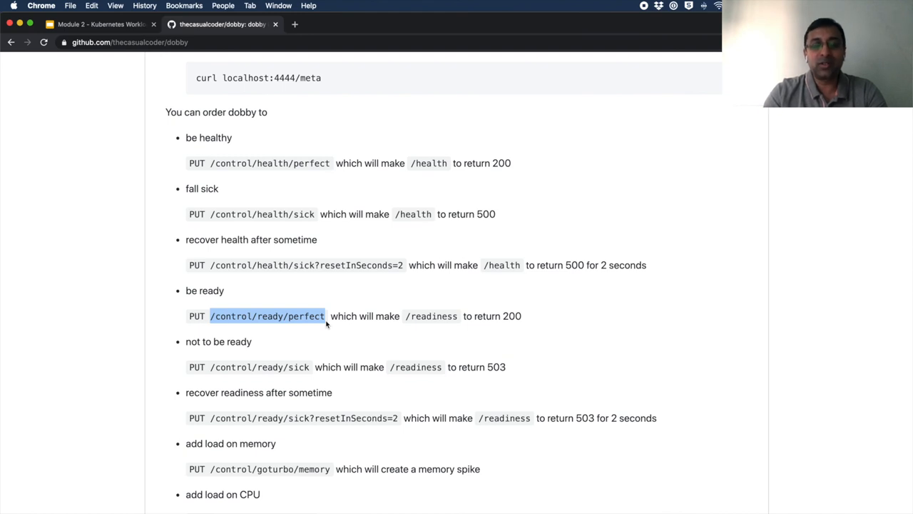
{"action": "key", "text": "super+Tab"}
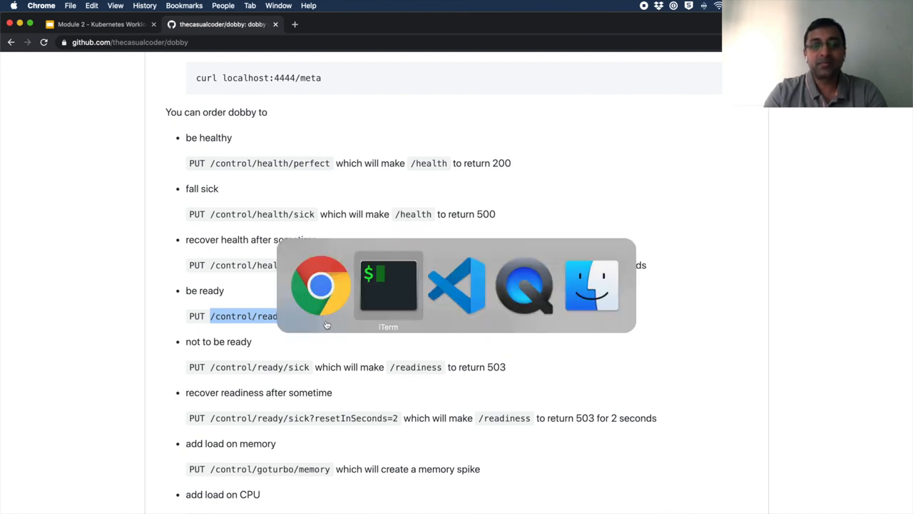
{"action": "key", "text": "super+Tab"}
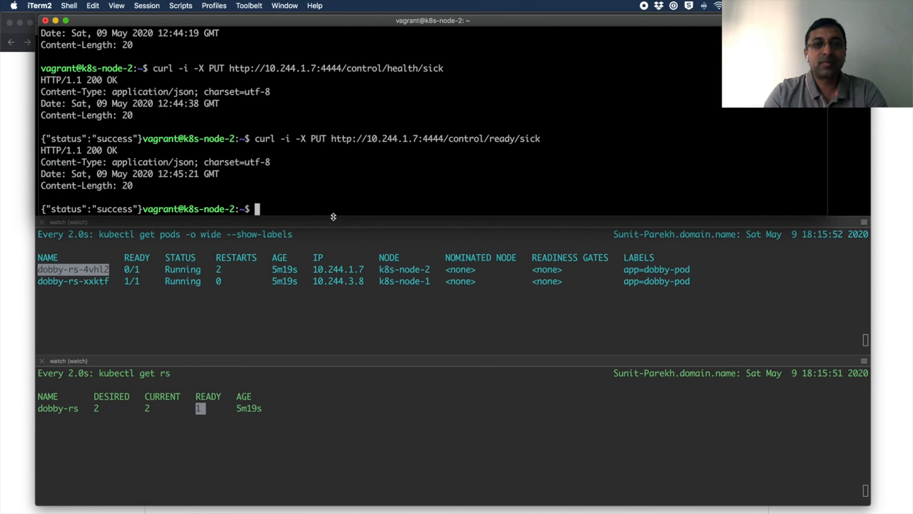
Rerun the last curl with ready/perfect so dobby-rs-4vhl2 returns to 1/1 ready
{"action": "key", "text": "Up"}
{"action": "key", "text": "BackSpace"}
{"action": "key", "text": "BackSpace"}
{"action": "key", "text": "BackSpace"}
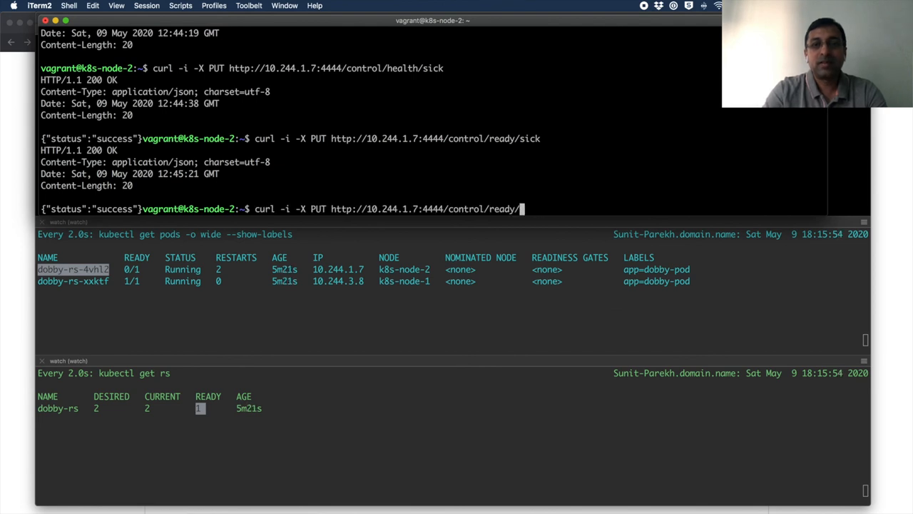
{"action": "type", "text": "perfect"}
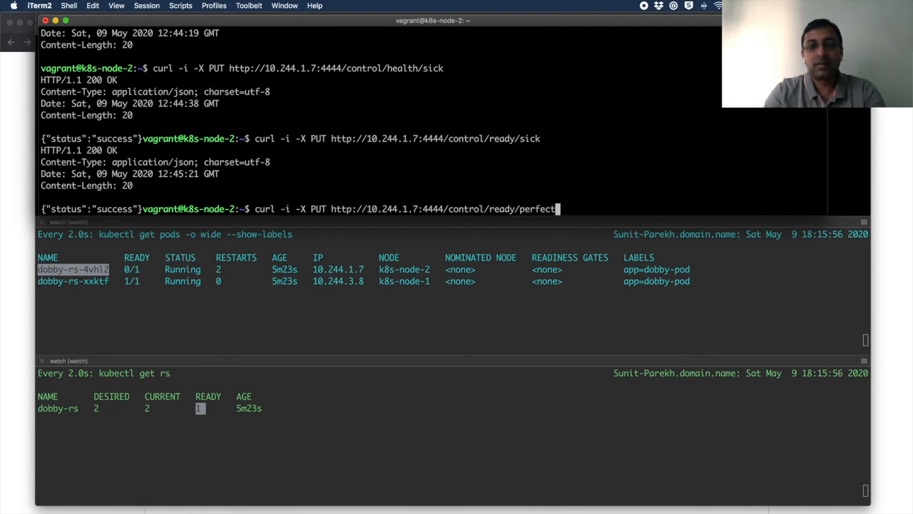
{"action": "key", "text": "Return"}
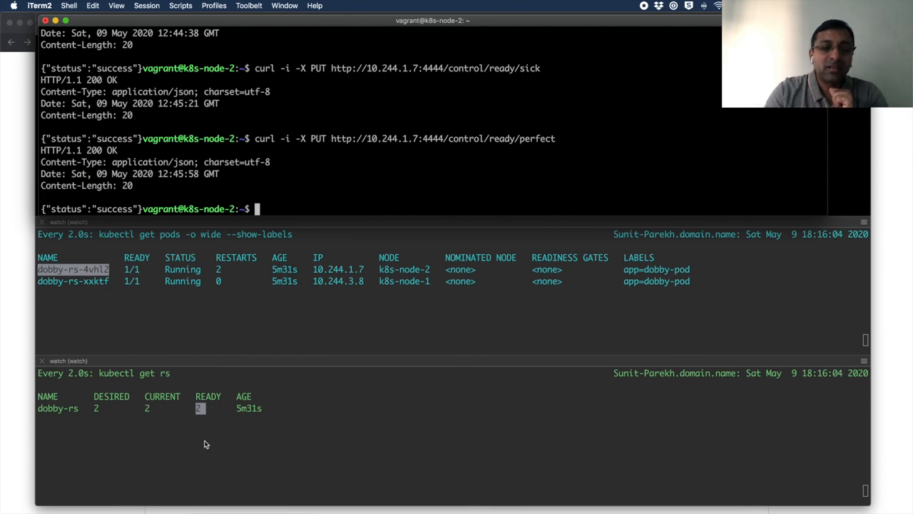
Check the k8s-node-2 watch panes, then switch over to the Exercise 3 slide
{"action": "key", "text": "super+Left"}
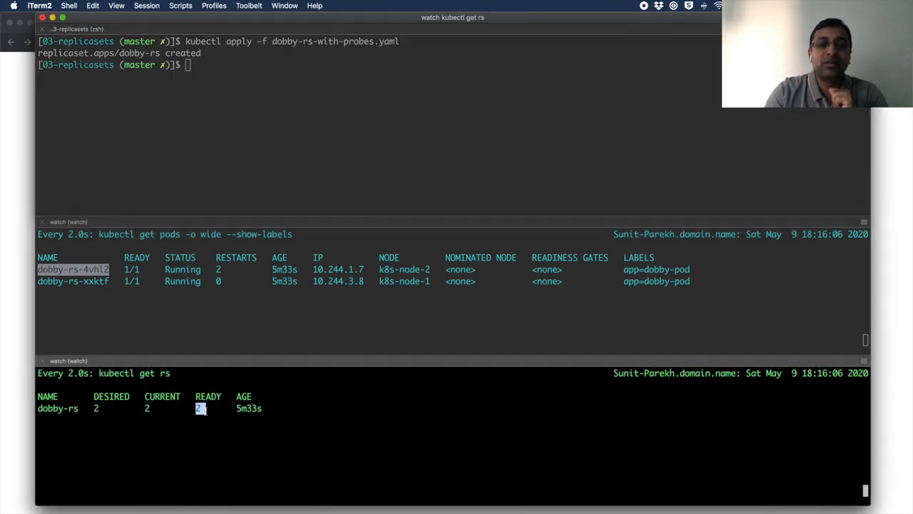
{"action": "left_click", "coordinate": [275, 128]}
{"action": "key", "text": "super+Right"}
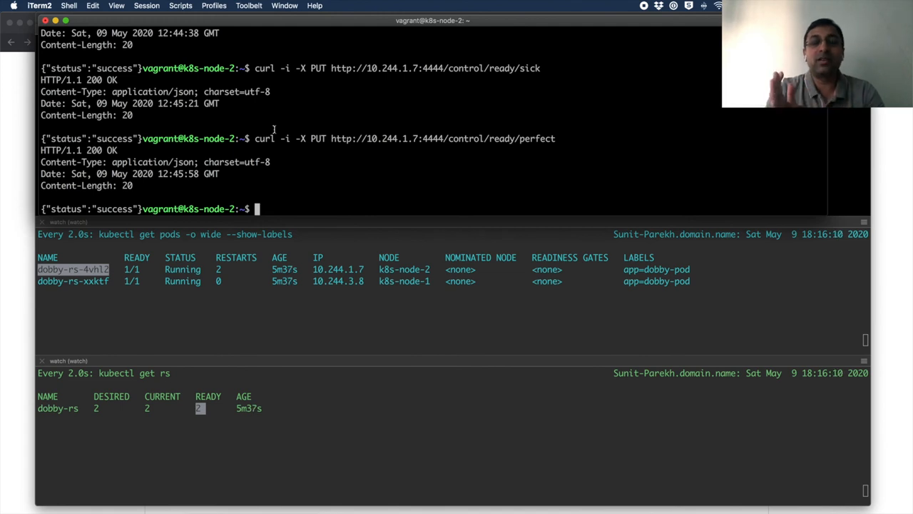
{"action": "key", "text": "super+Tab"}
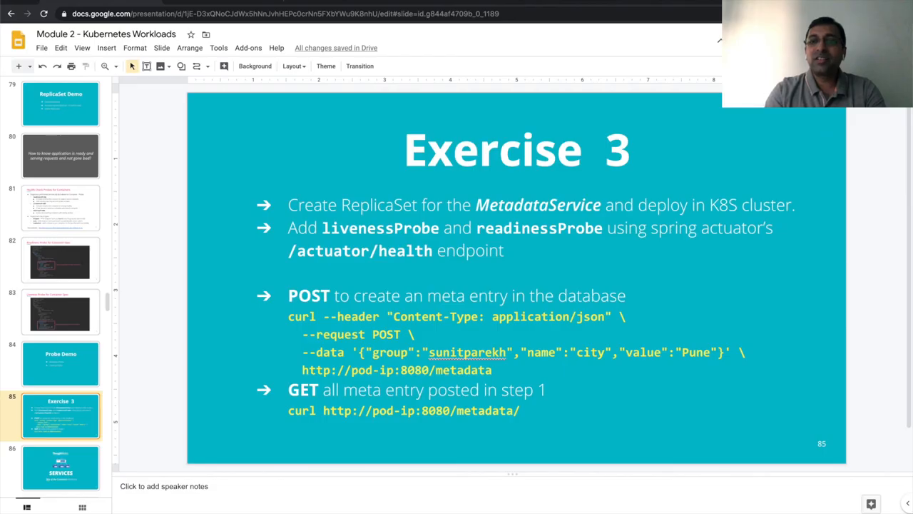
Present slide 85, Exercise 3, full screen in Google Slides
{"action": "key", "text": "super+Return"}
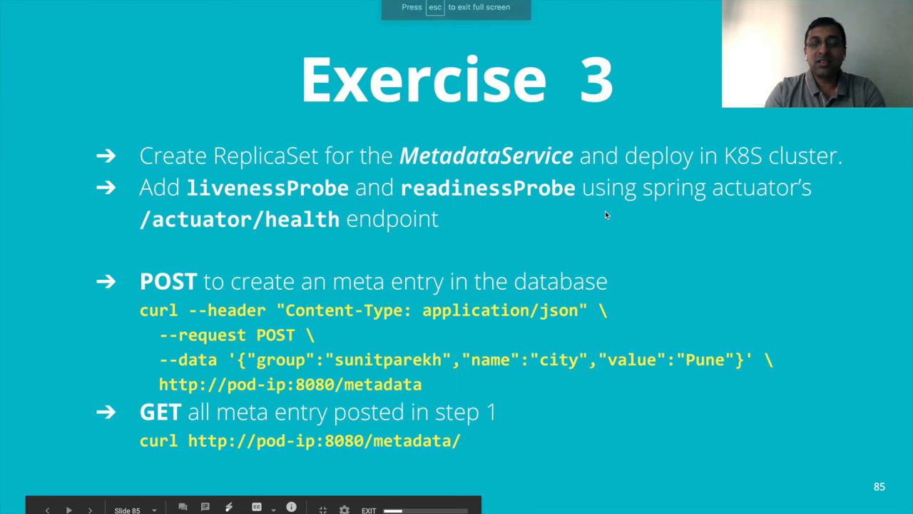